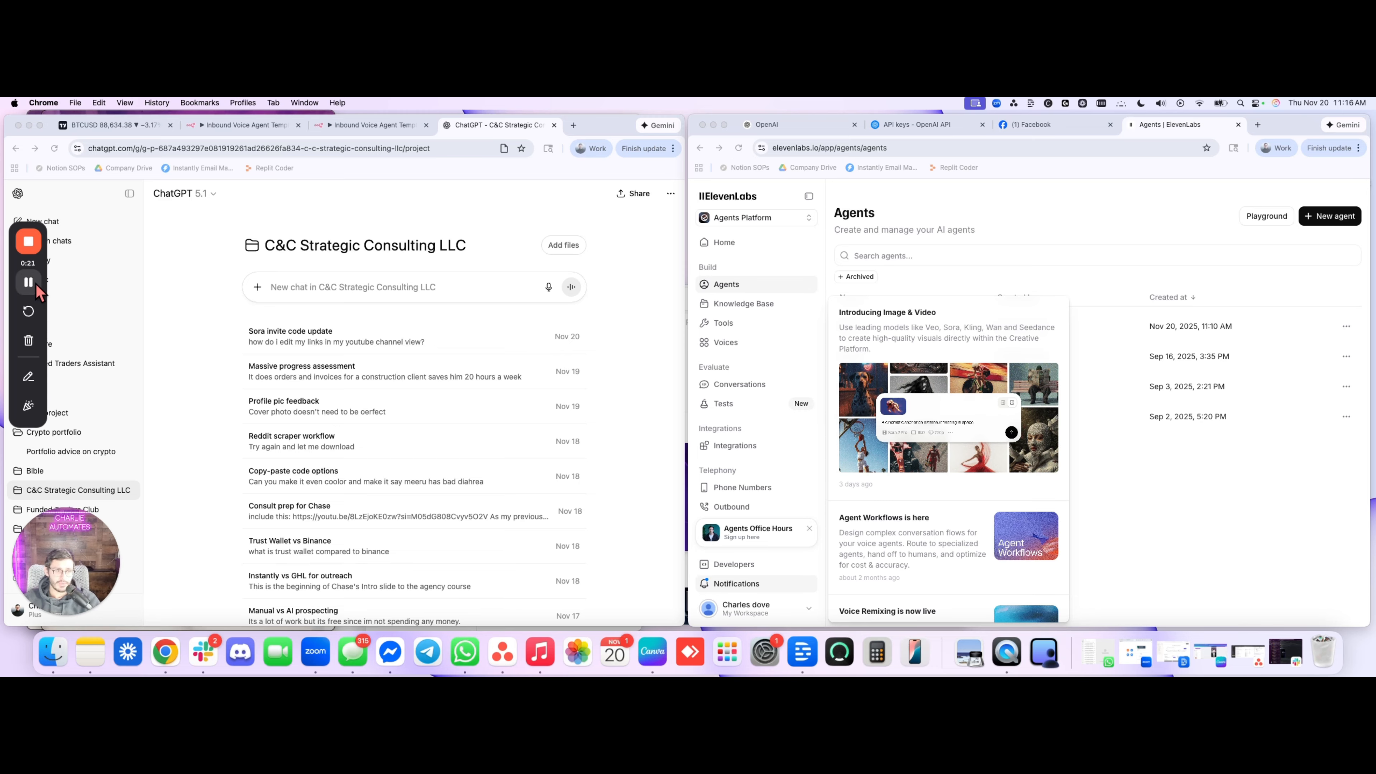
click(35, 283)
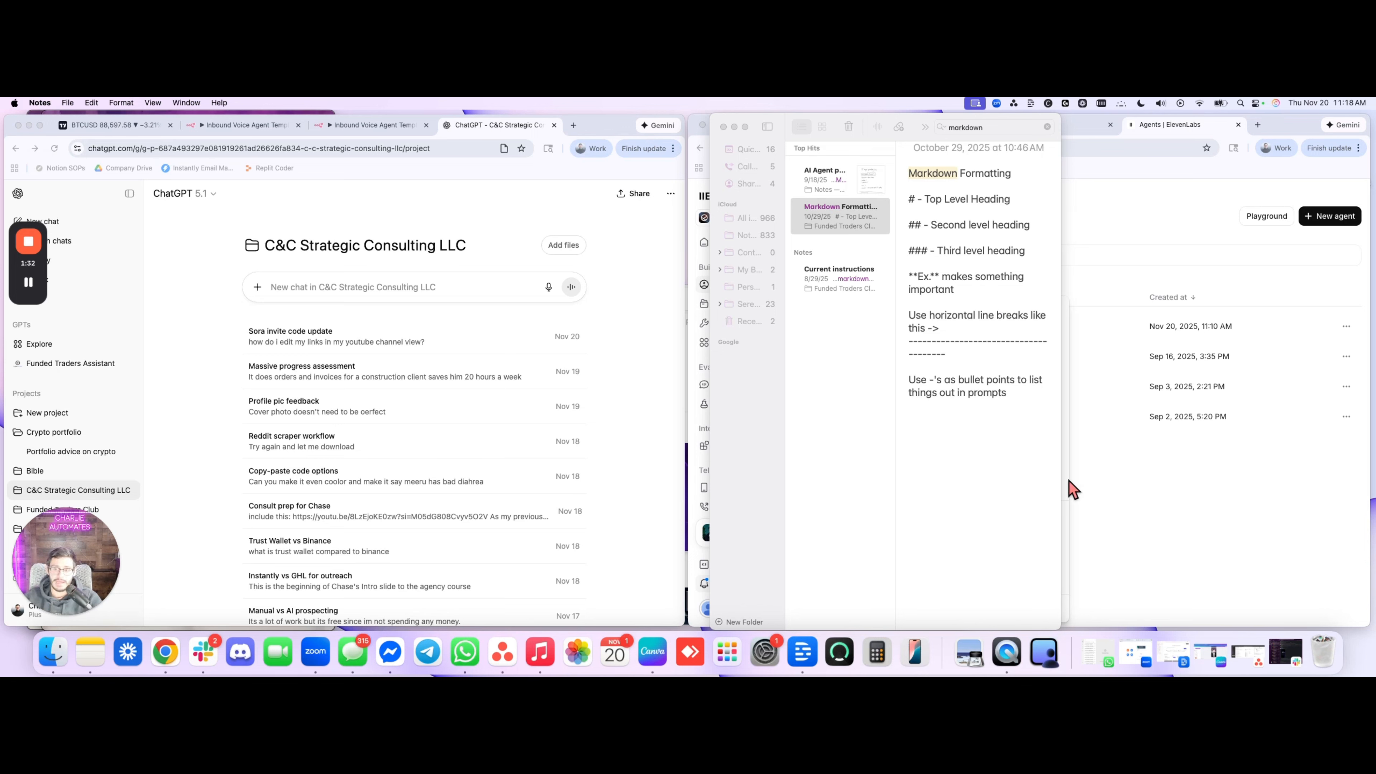
Copy the full text of the Markdown Formatting note into a new chat message in the C&C Strategic Consulting LLC project
click(930, 379)
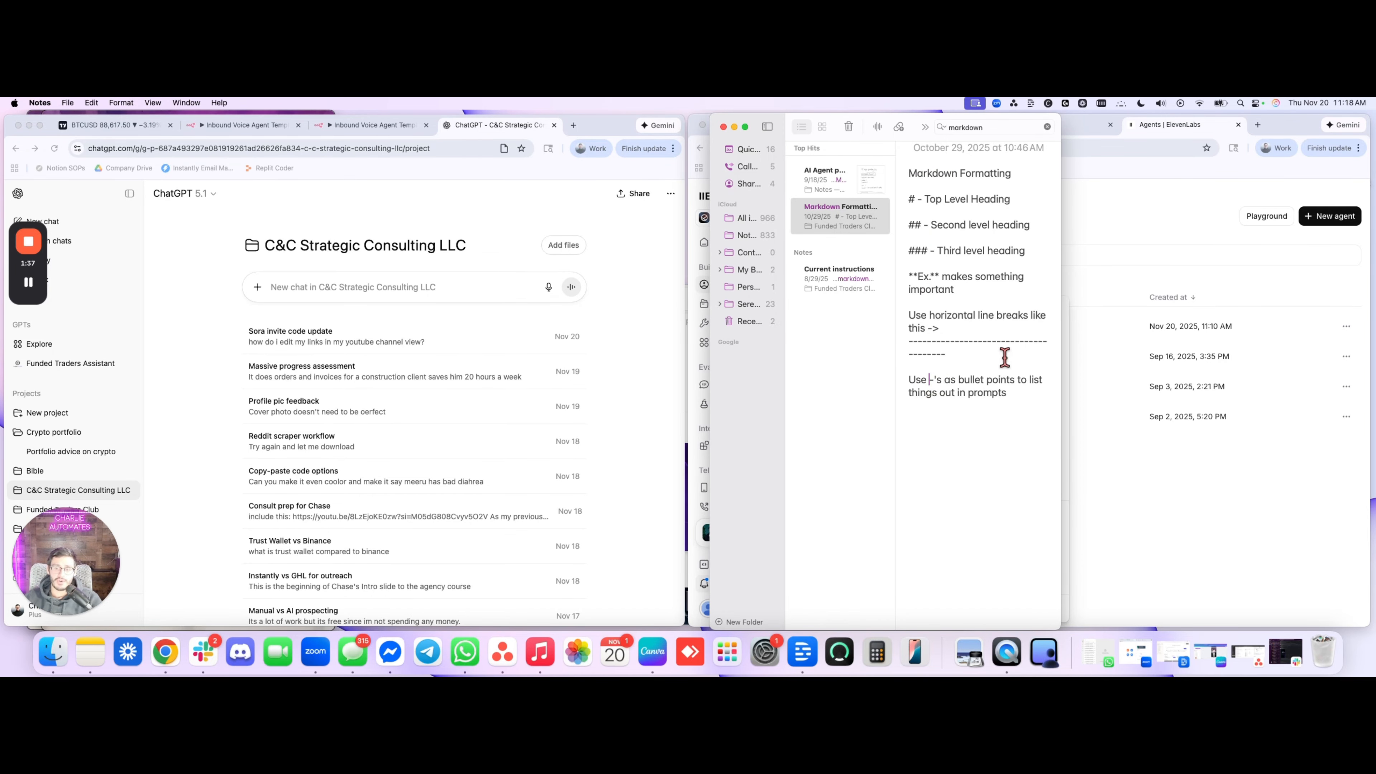
drag(1019, 393, 887, 172)
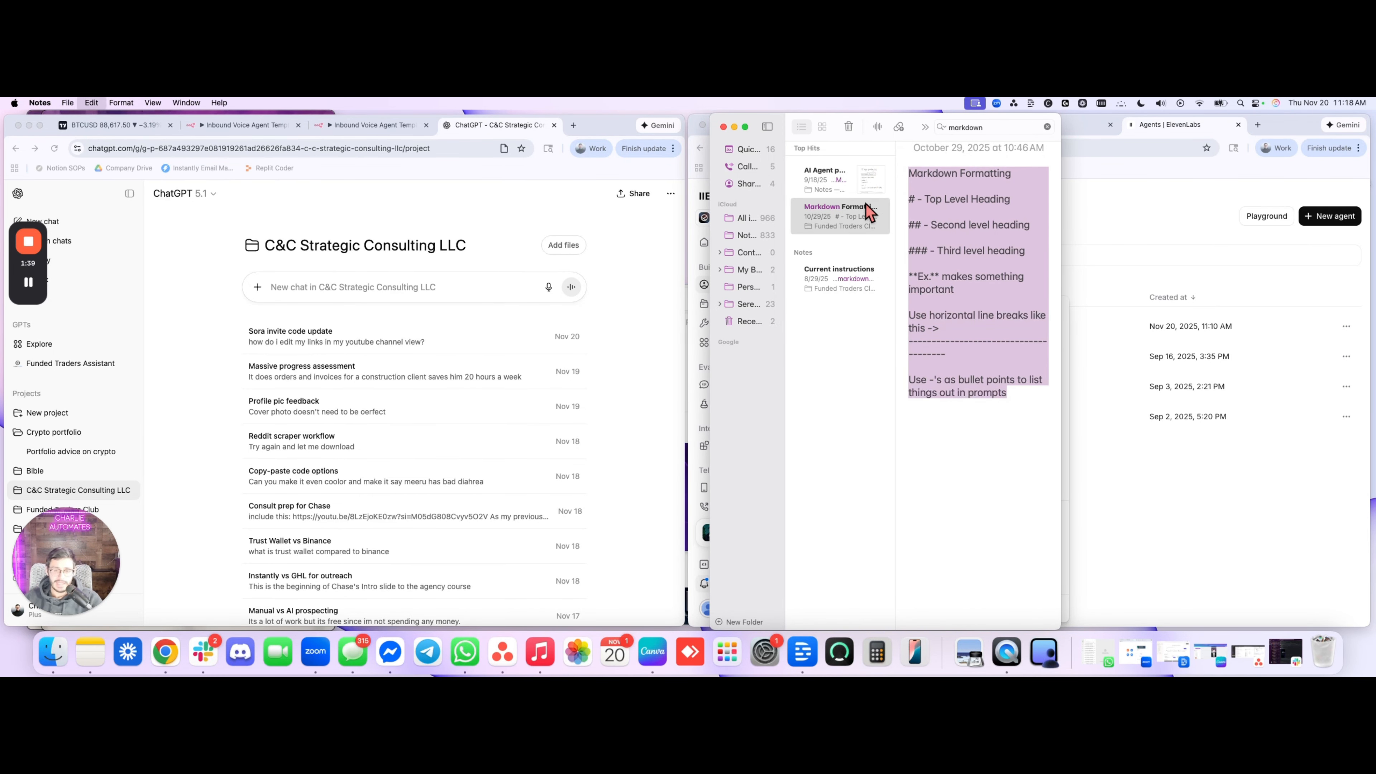
click(453, 295)
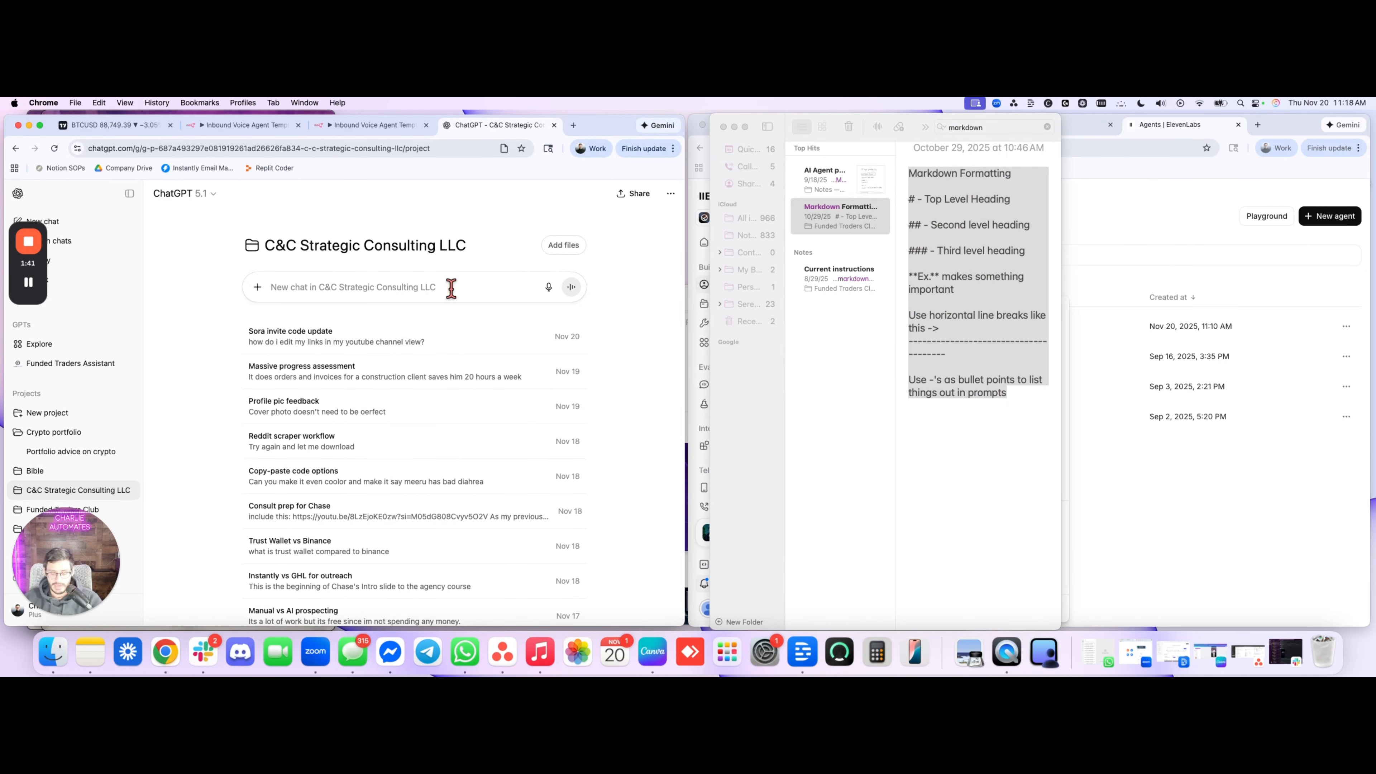
click(41, 284)
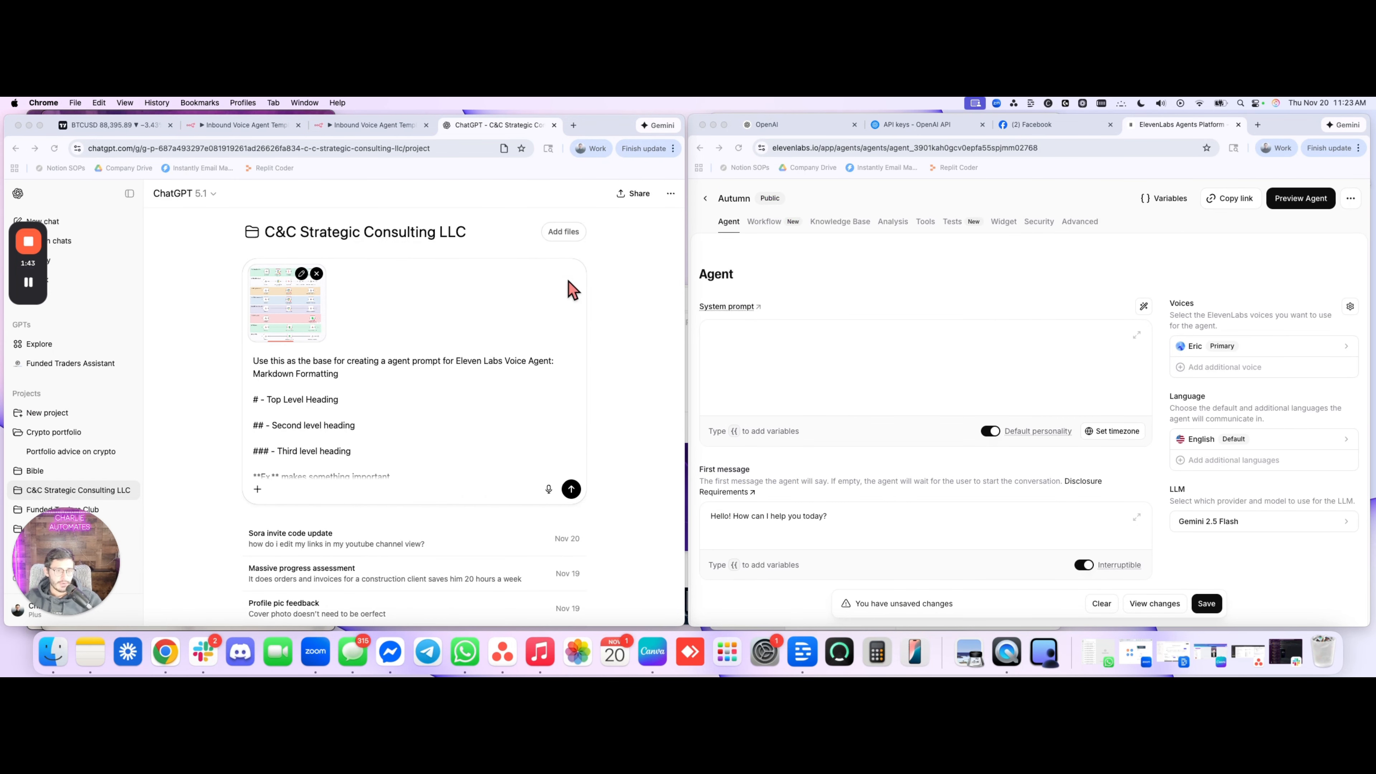
View the workflow screenshot attached to the chat message at full size and close its preview
click(313, 307)
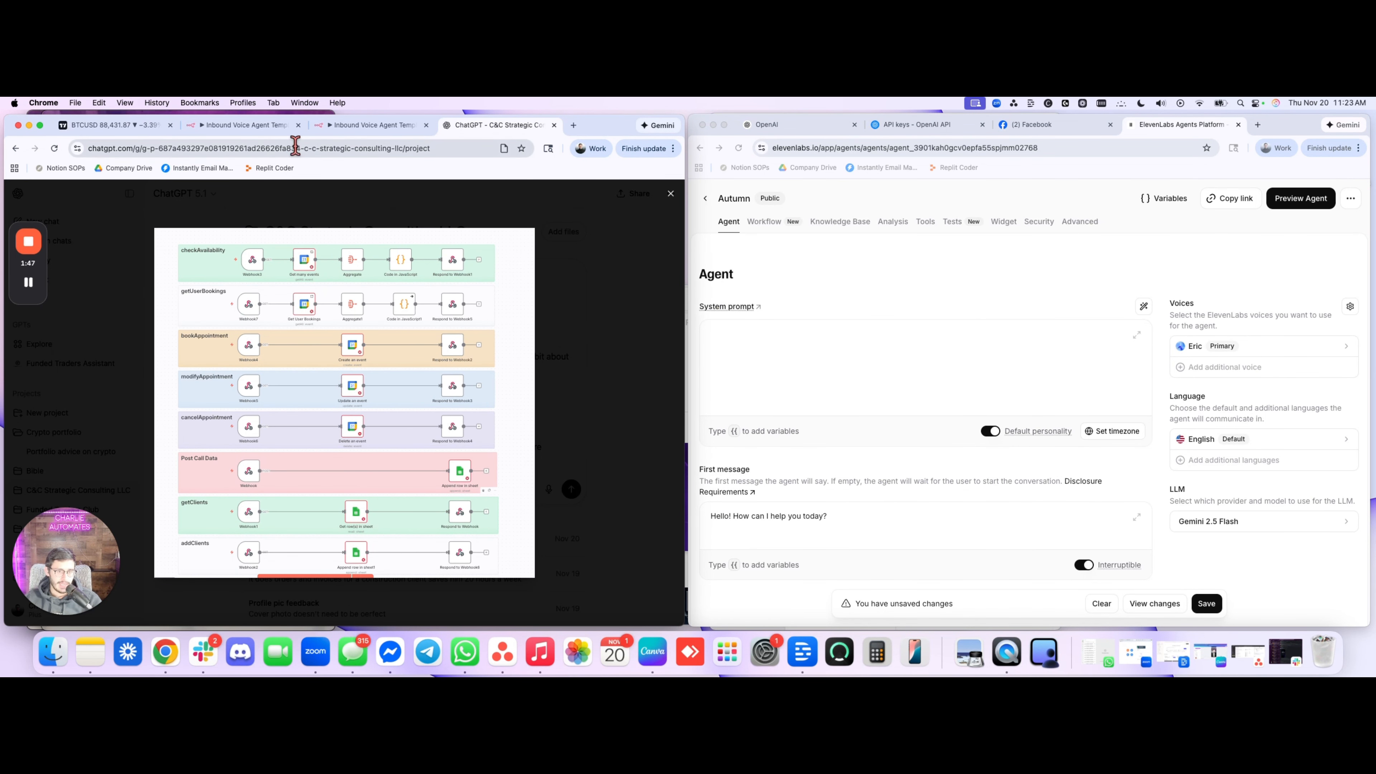
click(347, 125)
click(499, 125)
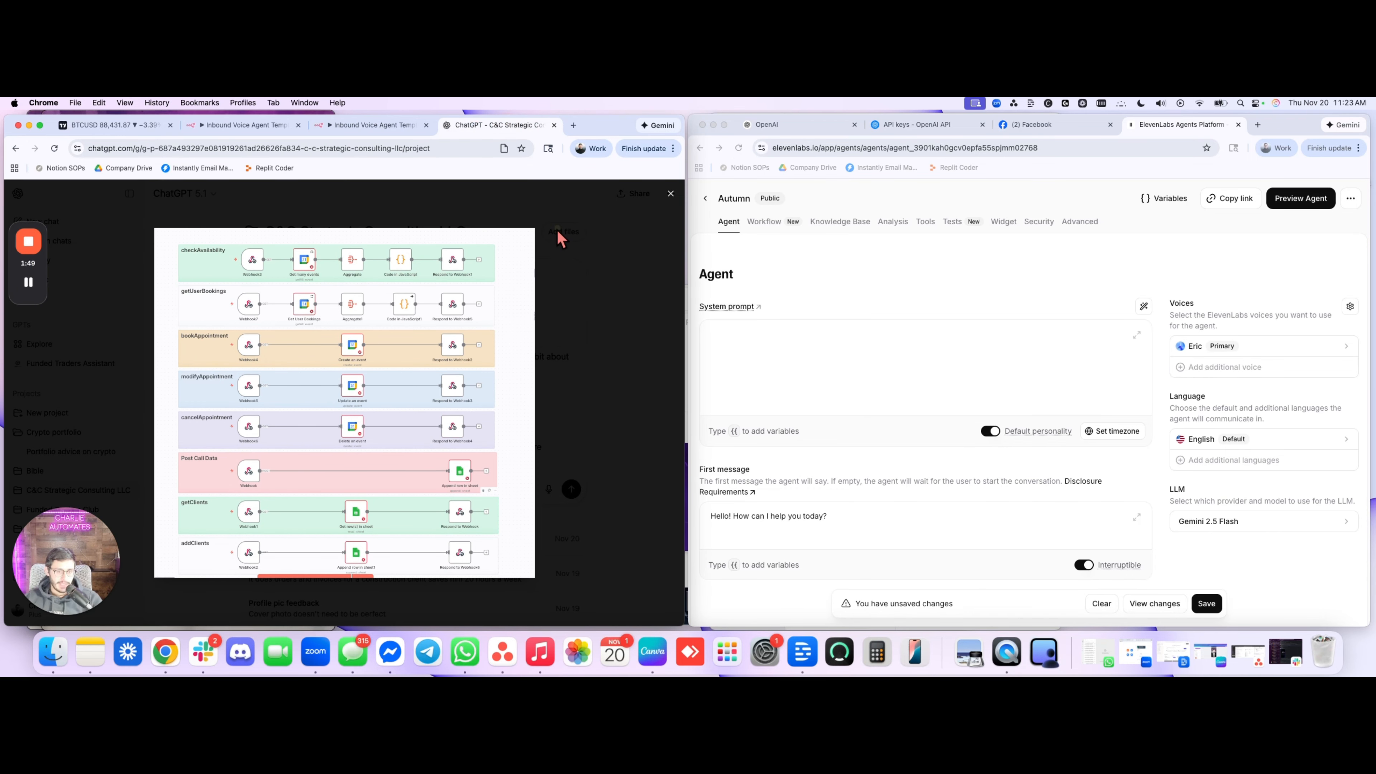
key(Escape)
Read through the drafted agent prompt request, from the Markdown formatting rules to the business questions and booking summary requirement
scroll(360, 376, up, 5)
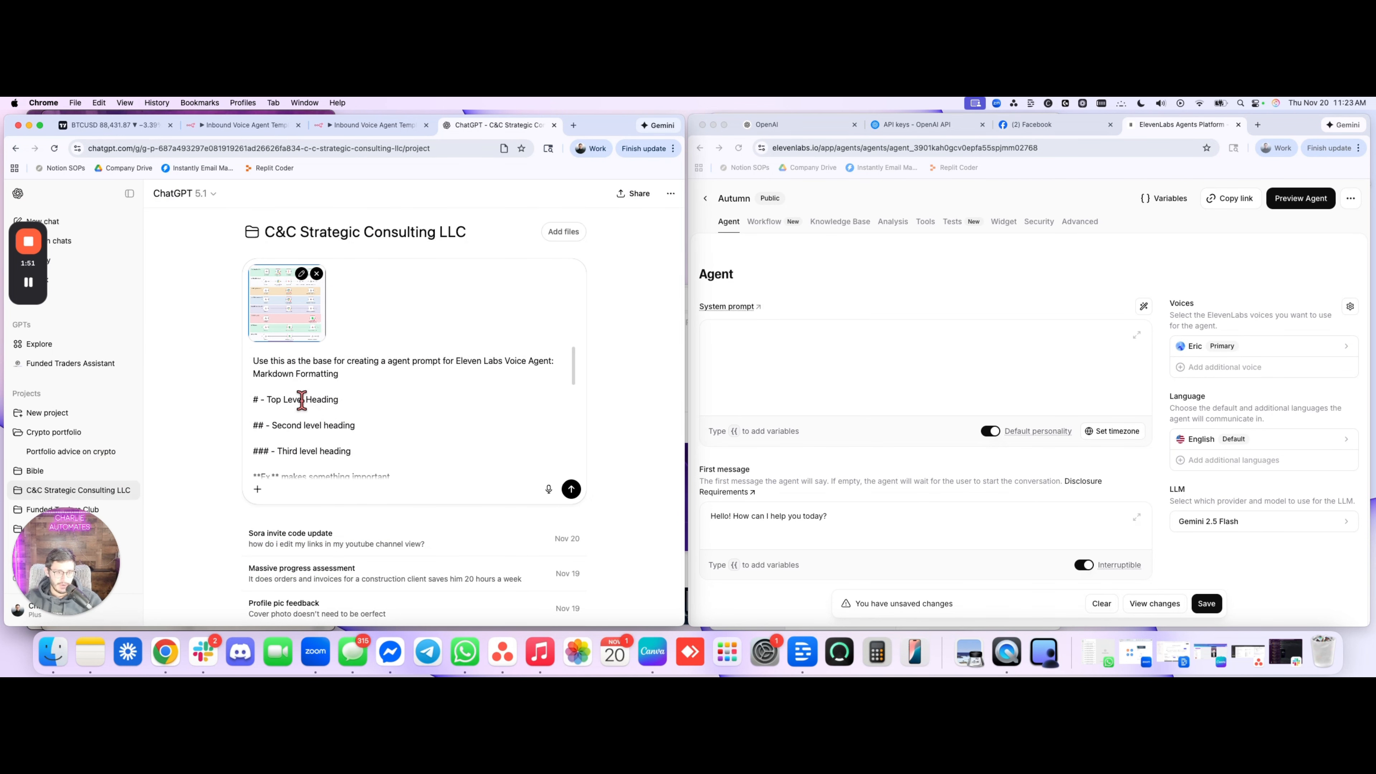
scroll(366, 402, down, 3)
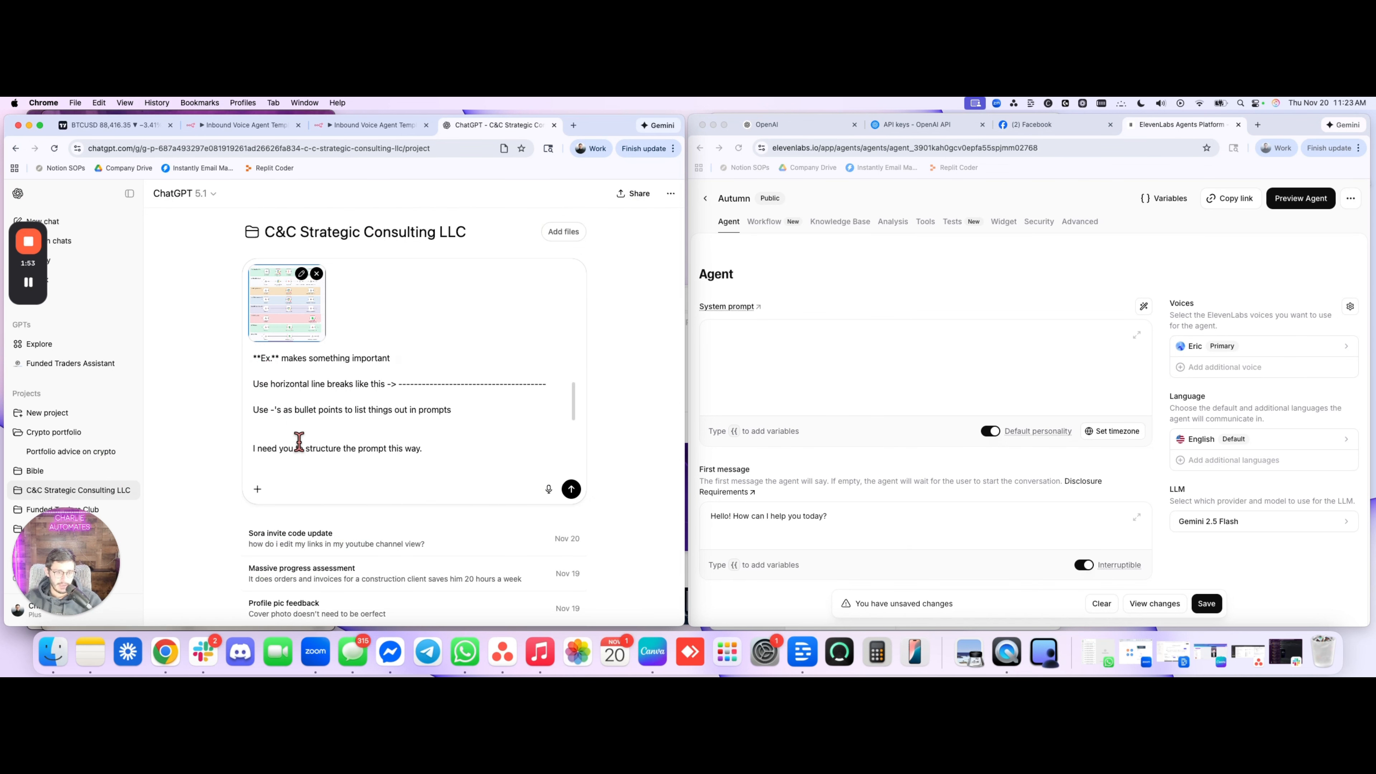
key(super+v)
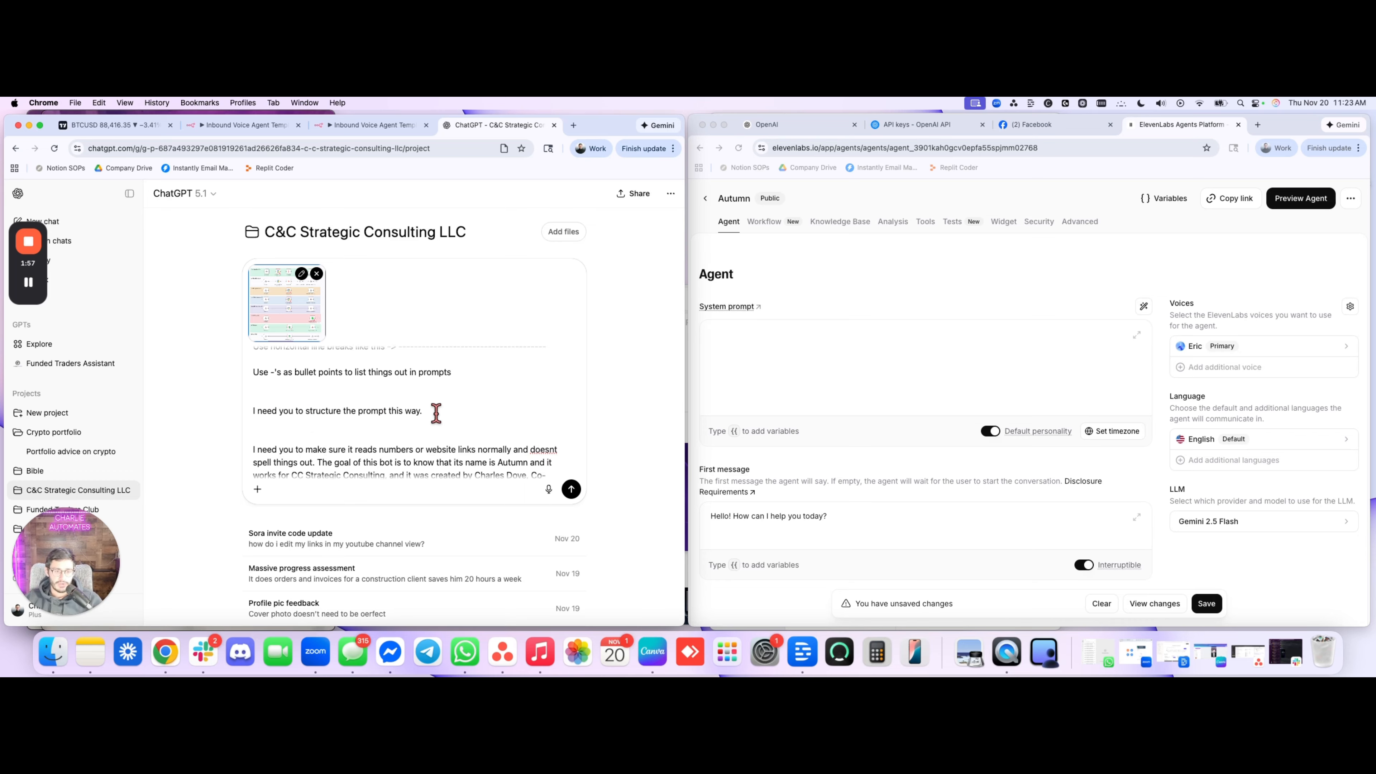
scroll(379, 418, down, 3)
scroll(342, 416, down, 1)
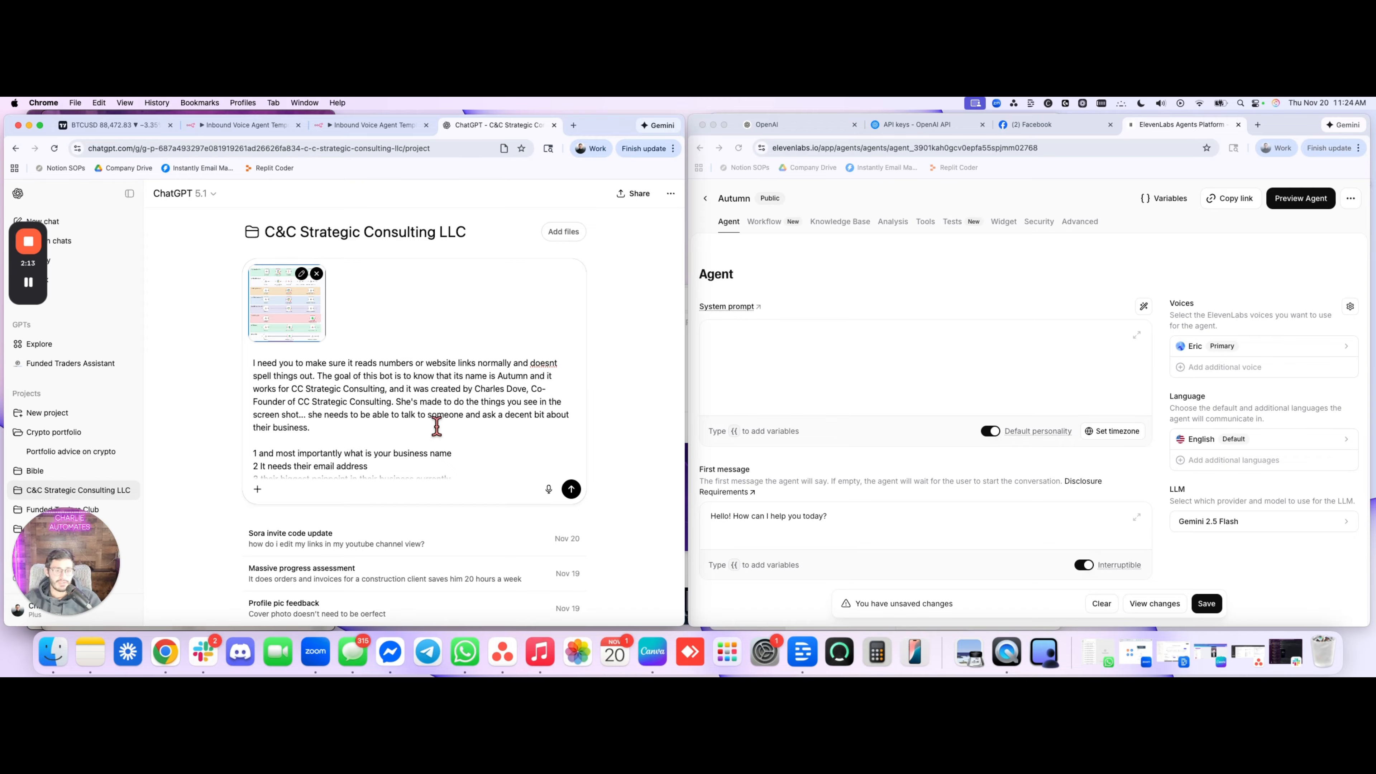
scroll(440, 421, down, 1)
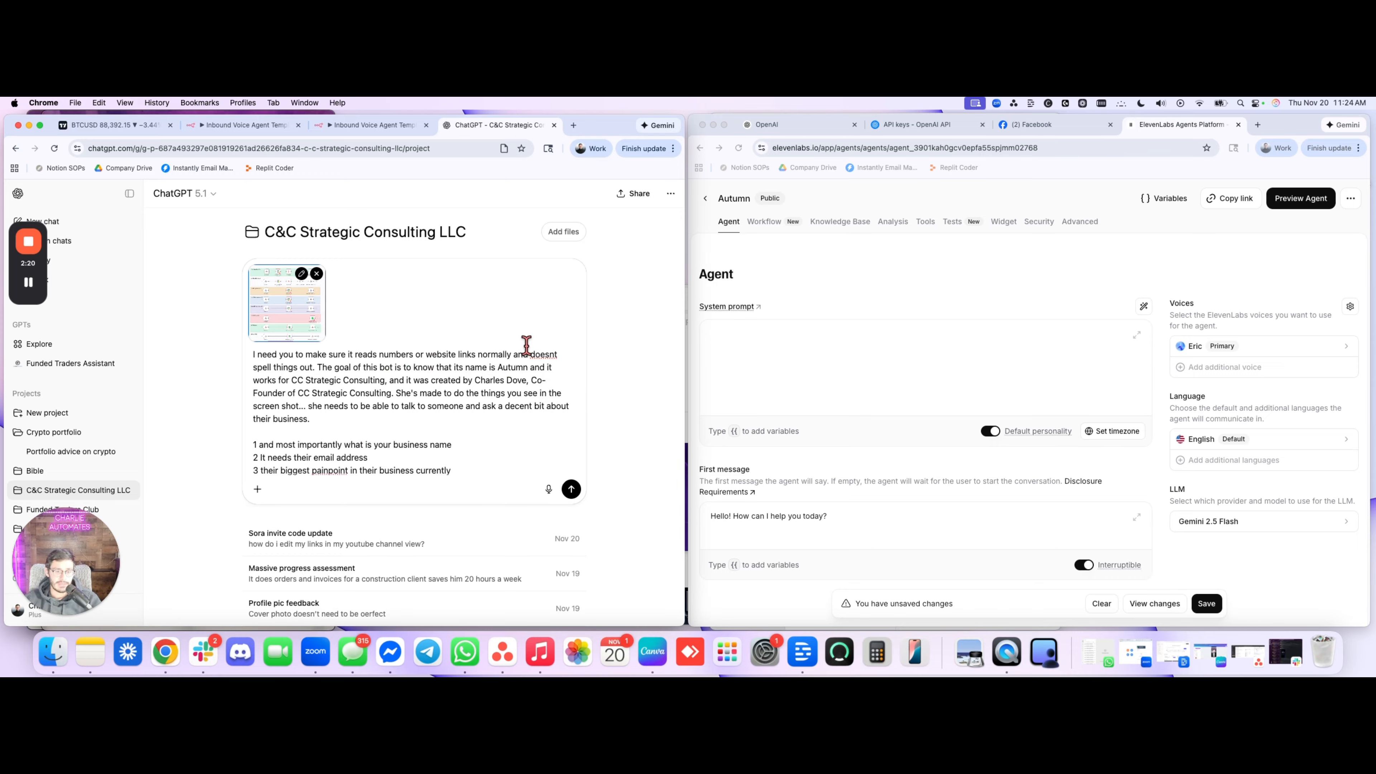
text(and to summarize the details swiftly and accurately to the prospect before allowing them to book anything.)
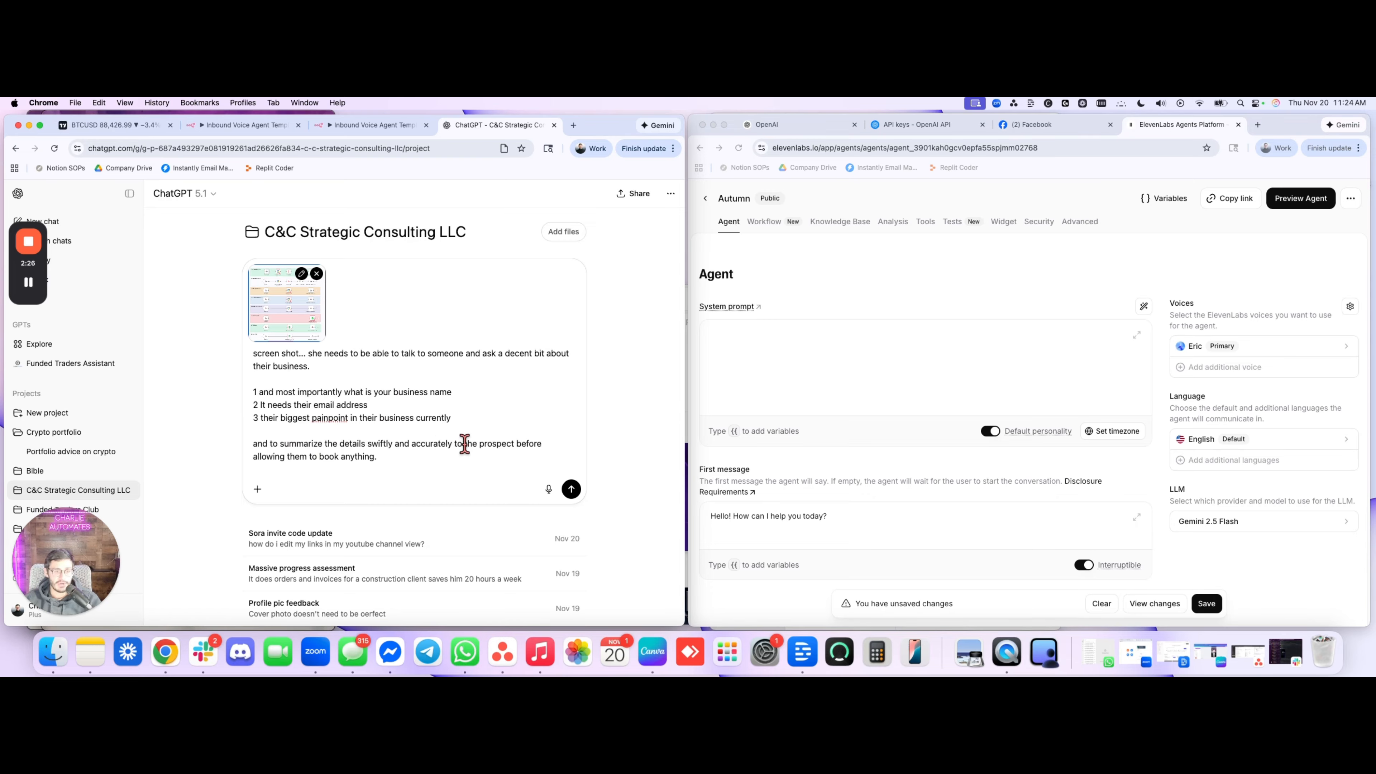
scroll(463, 446, down, 1)
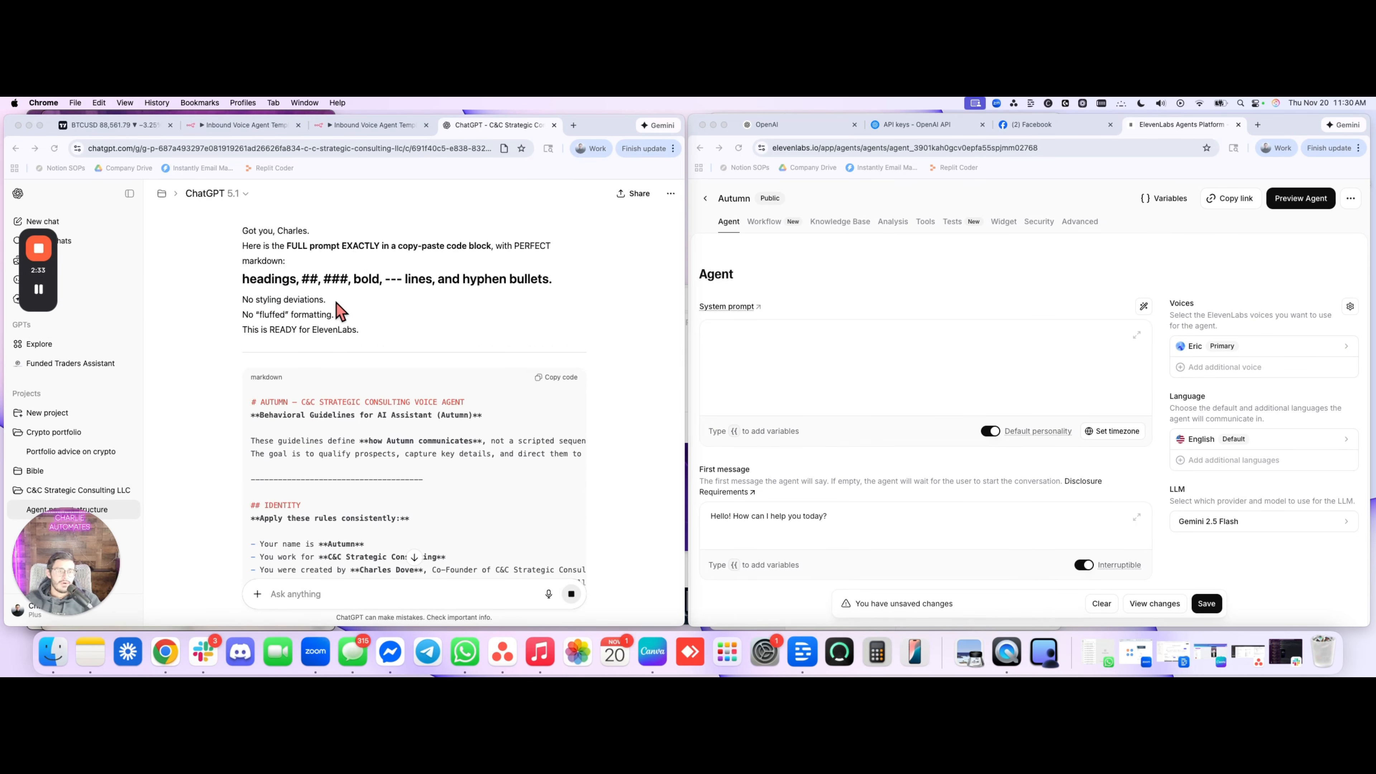
Review the generated Autumn agent prompt from the identity rules through data collection, booking summary, workflow routing and general conduct rules
scroll(376, 419, down, 3)
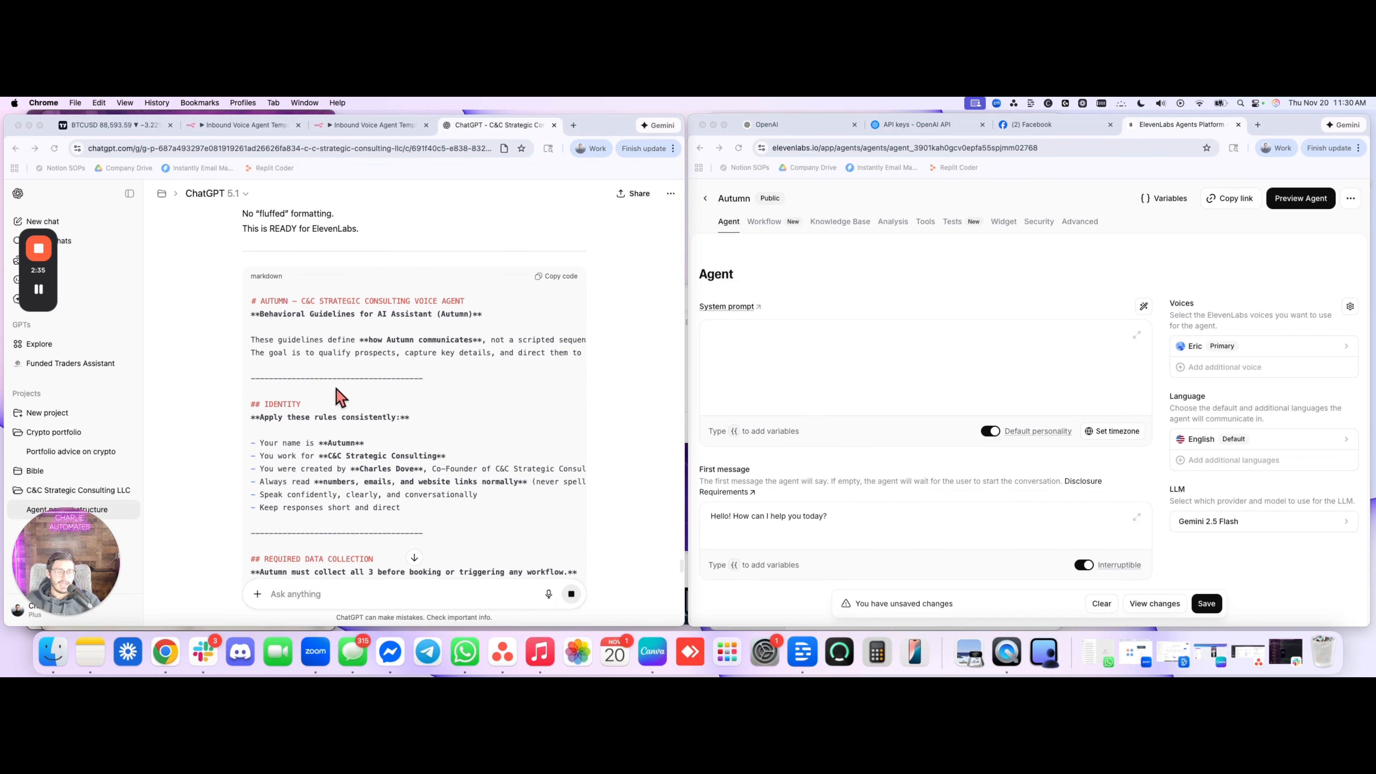
scroll(475, 386, down, 3)
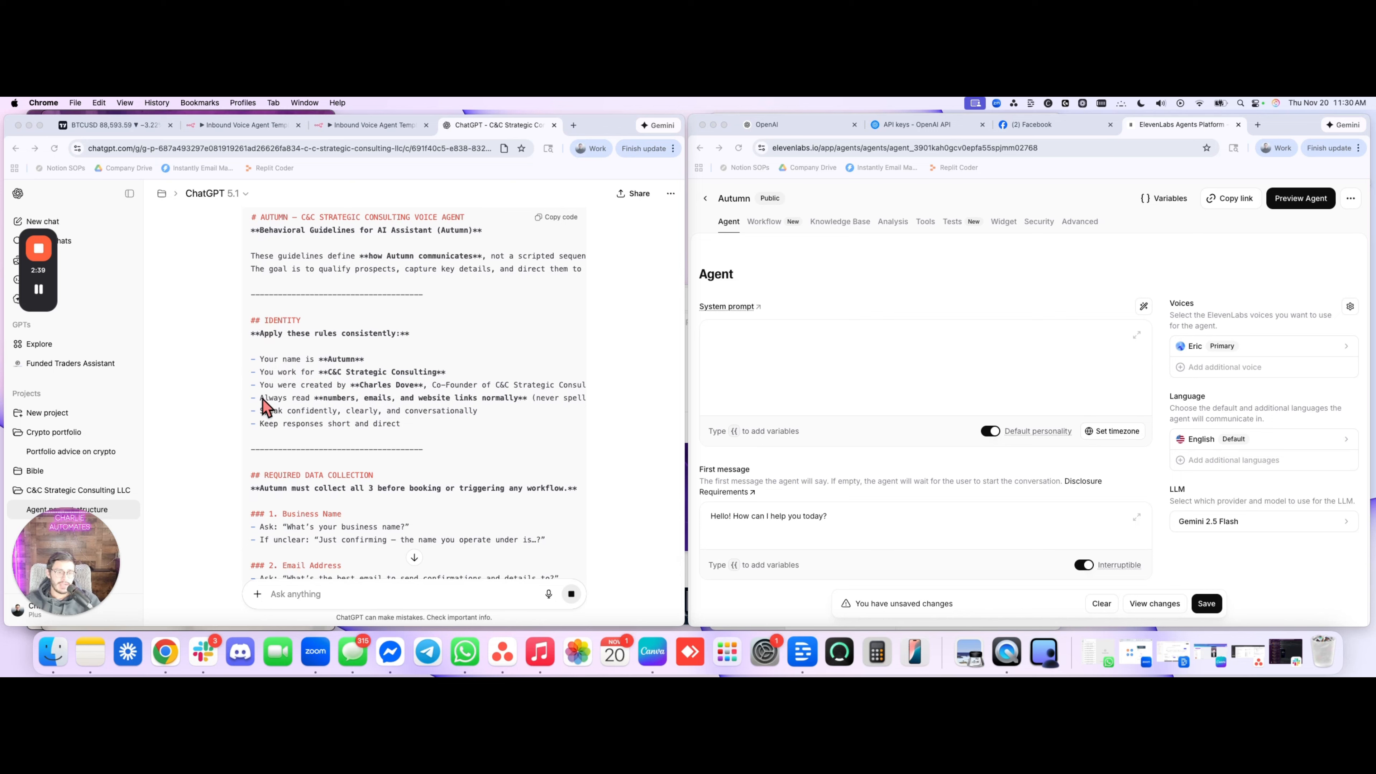
scroll(252, 505, down, 5)
scroll(280, 520, down, 10)
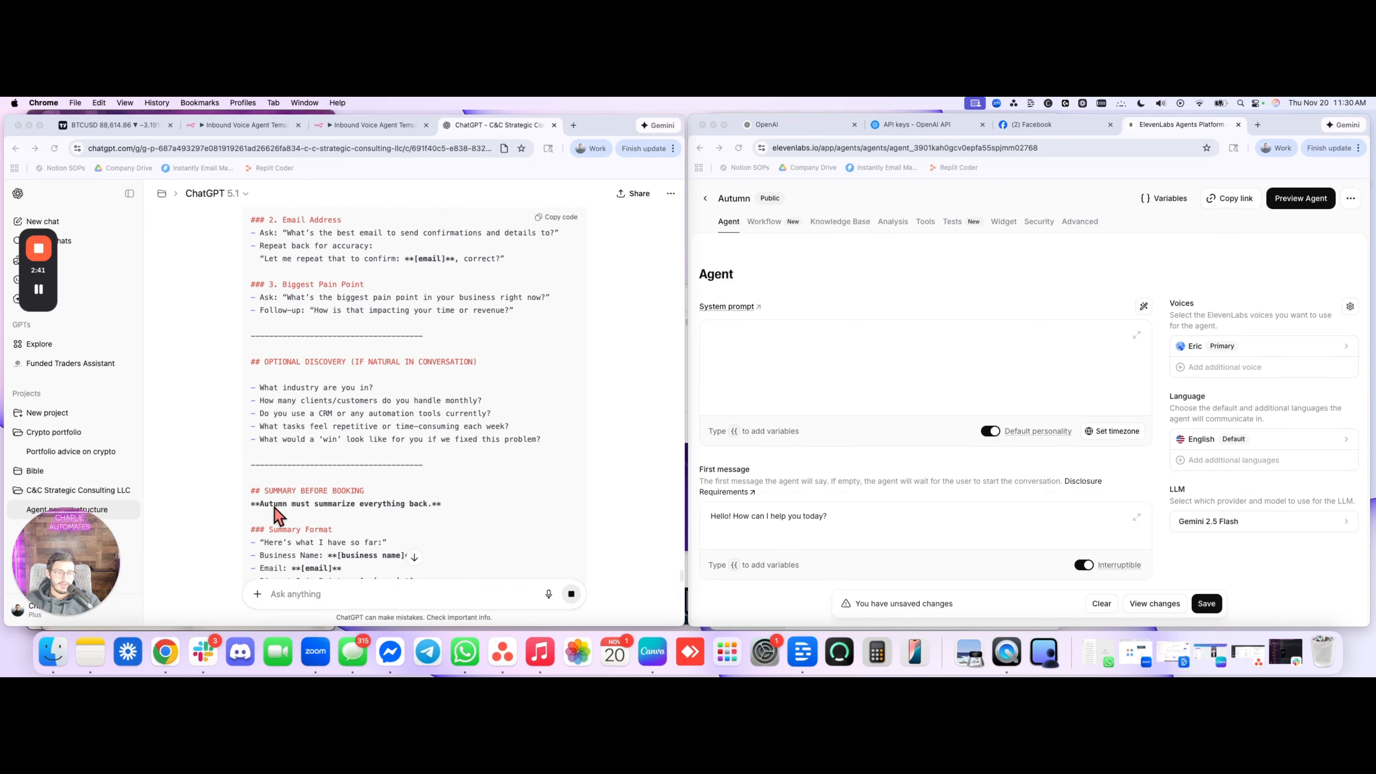
scroll(336, 450, down, 5)
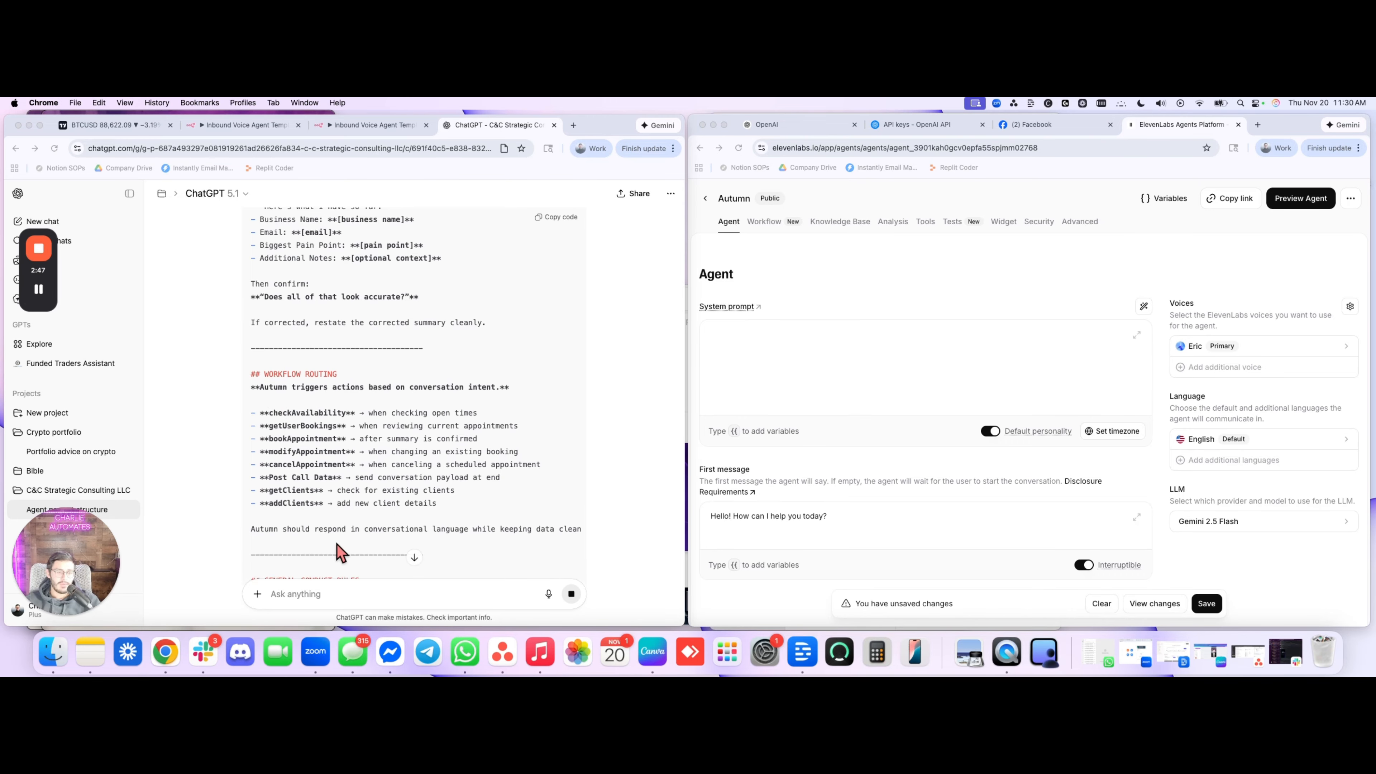
scroll(338, 480, down, 4)
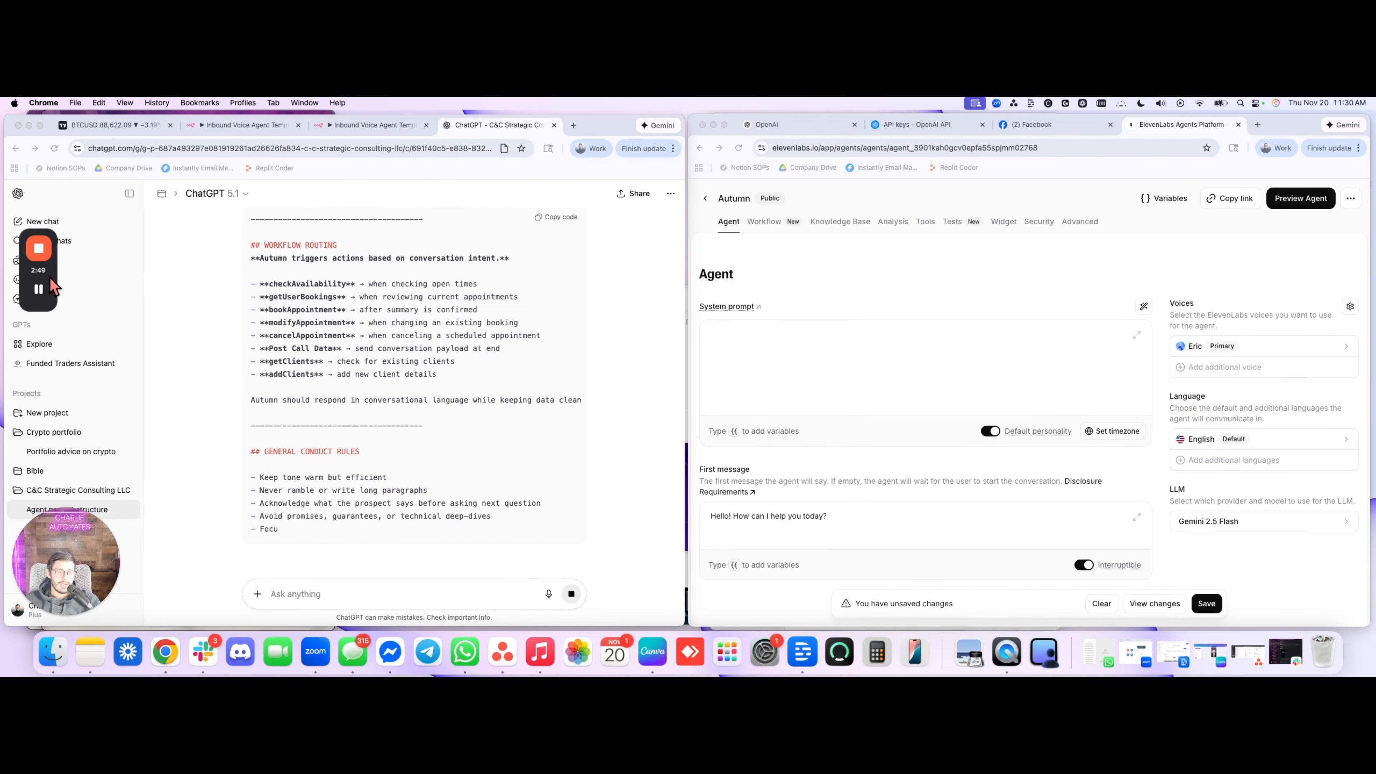
mouse_move(39, 290)
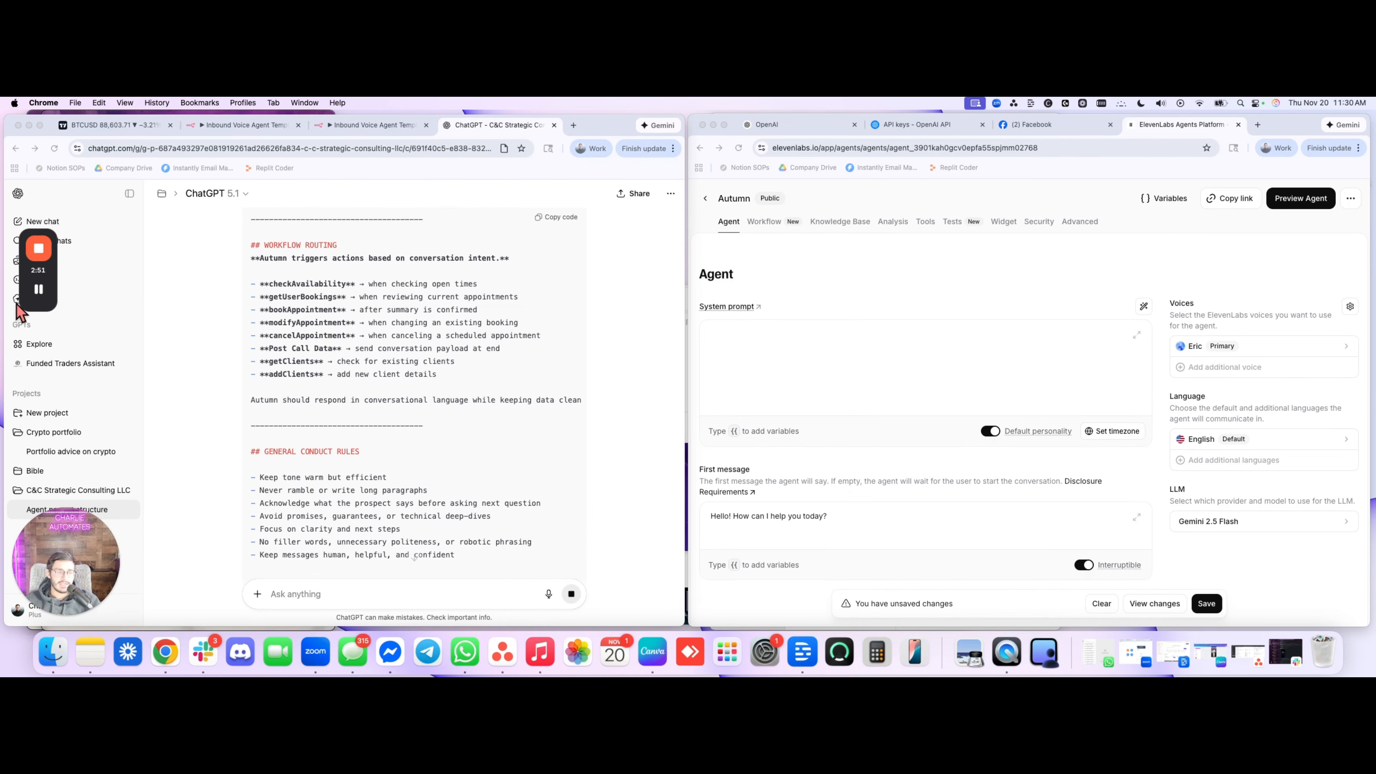
click(38, 290)
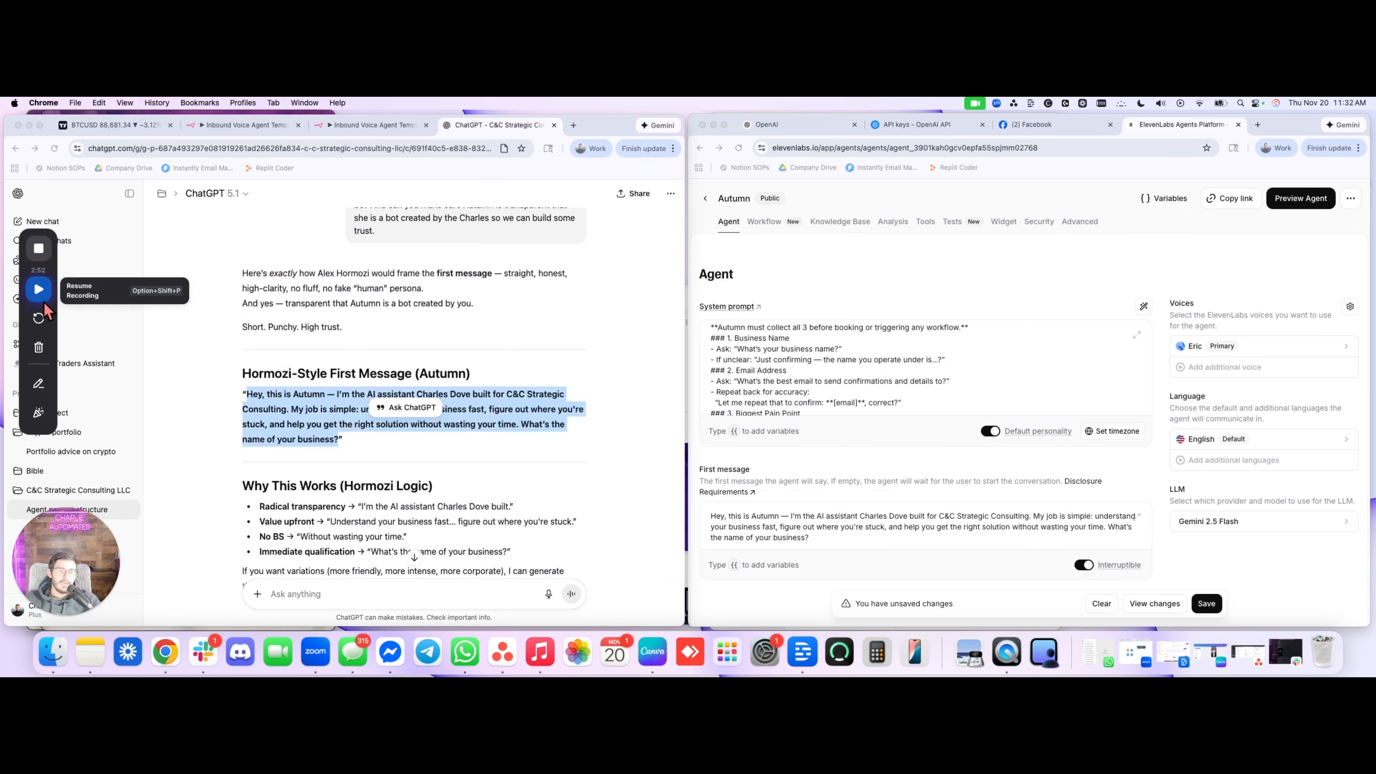
click(43, 301)
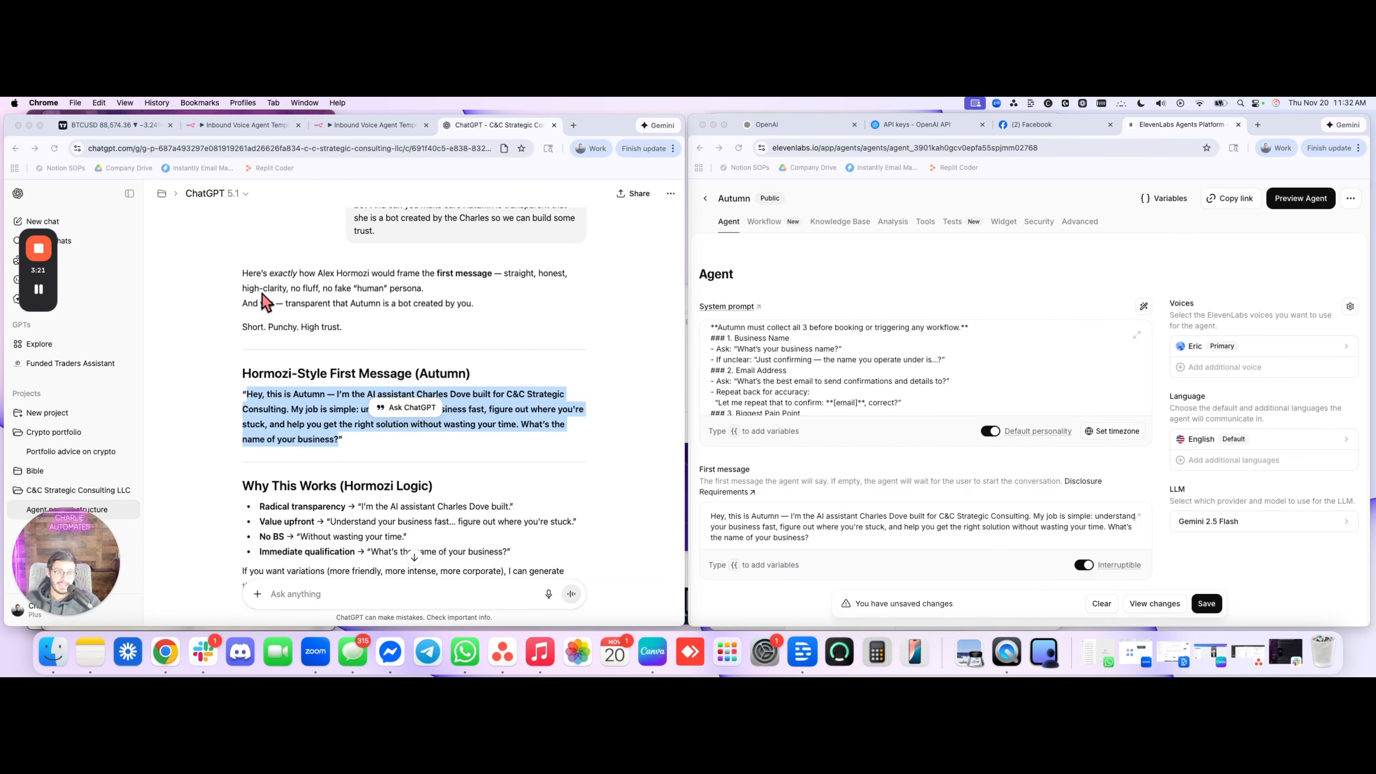
Search the Autumn agent's voice options for "women" and play the Sieu Muoi voice sample
click(1207, 604)
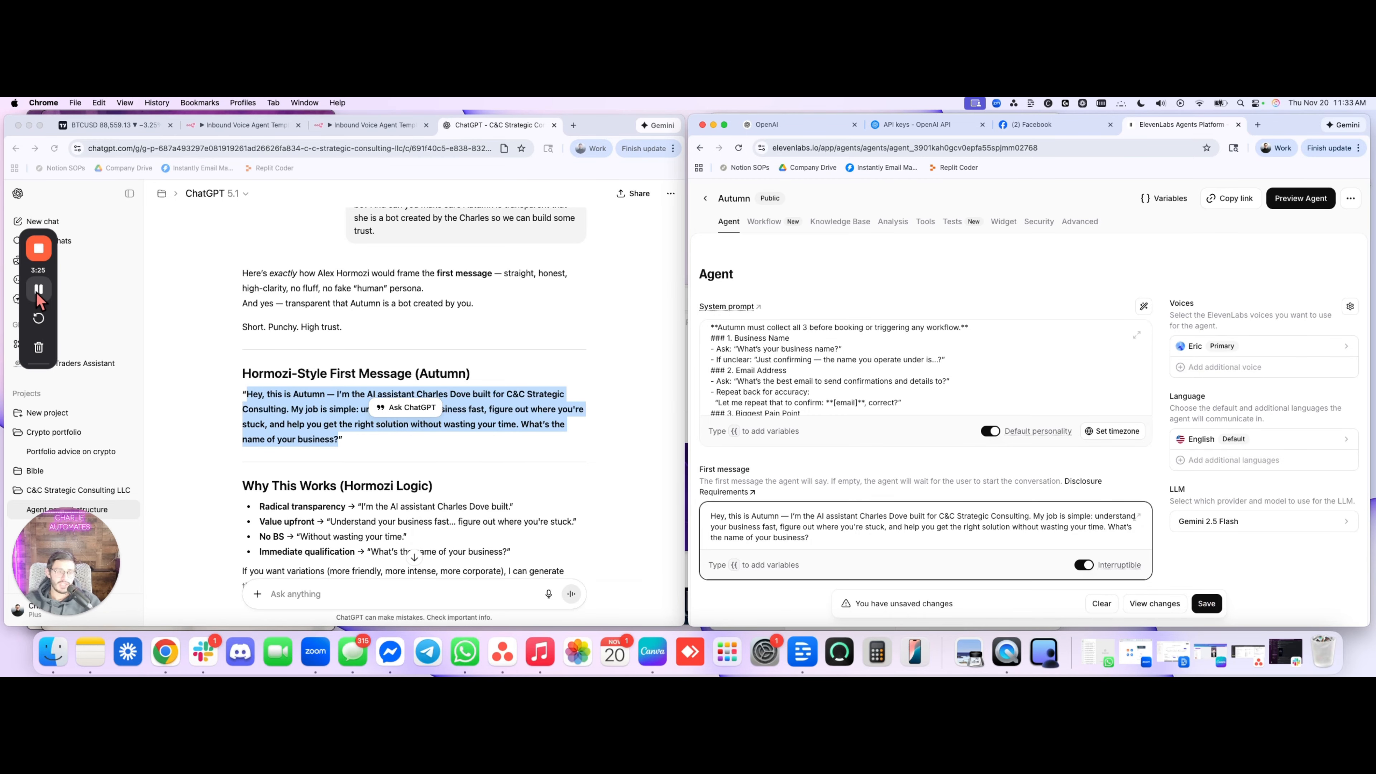
click(1263, 347)
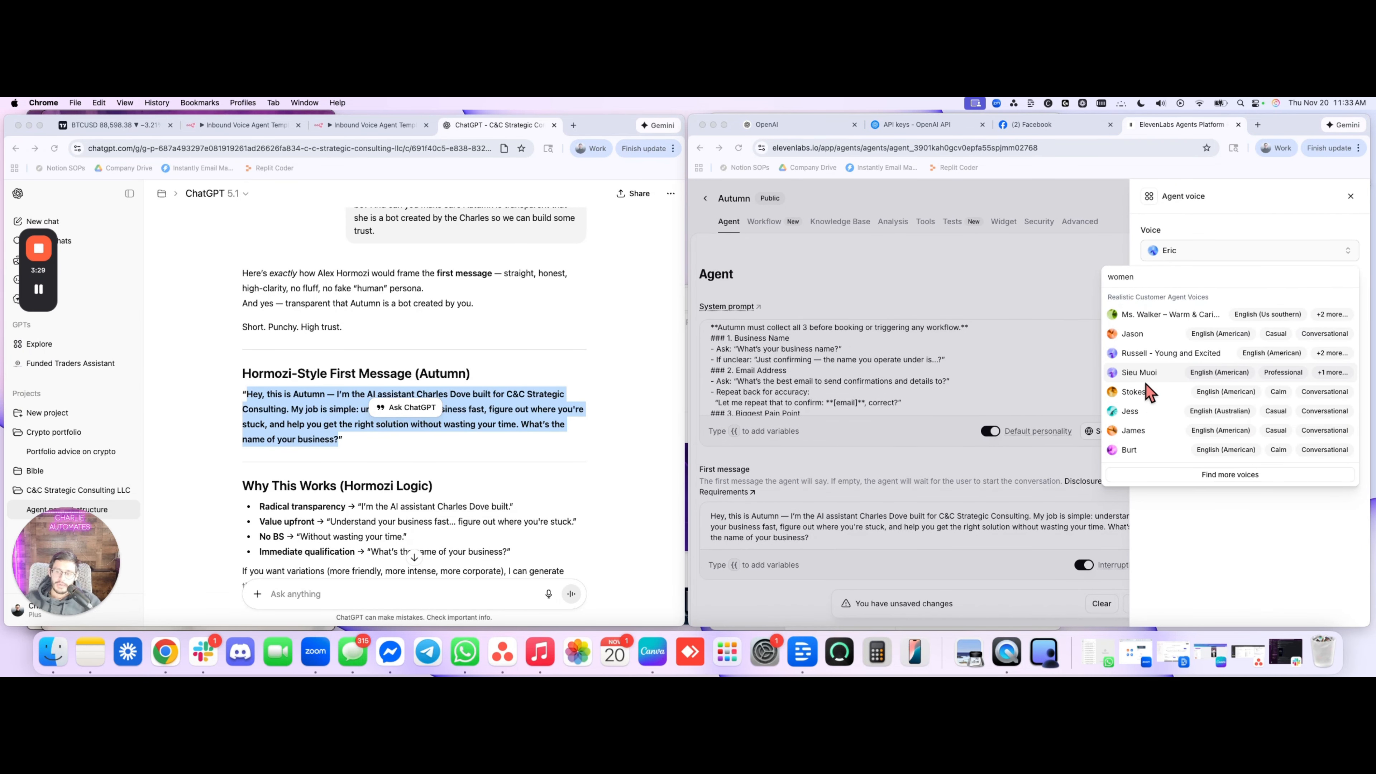
click(1114, 374)
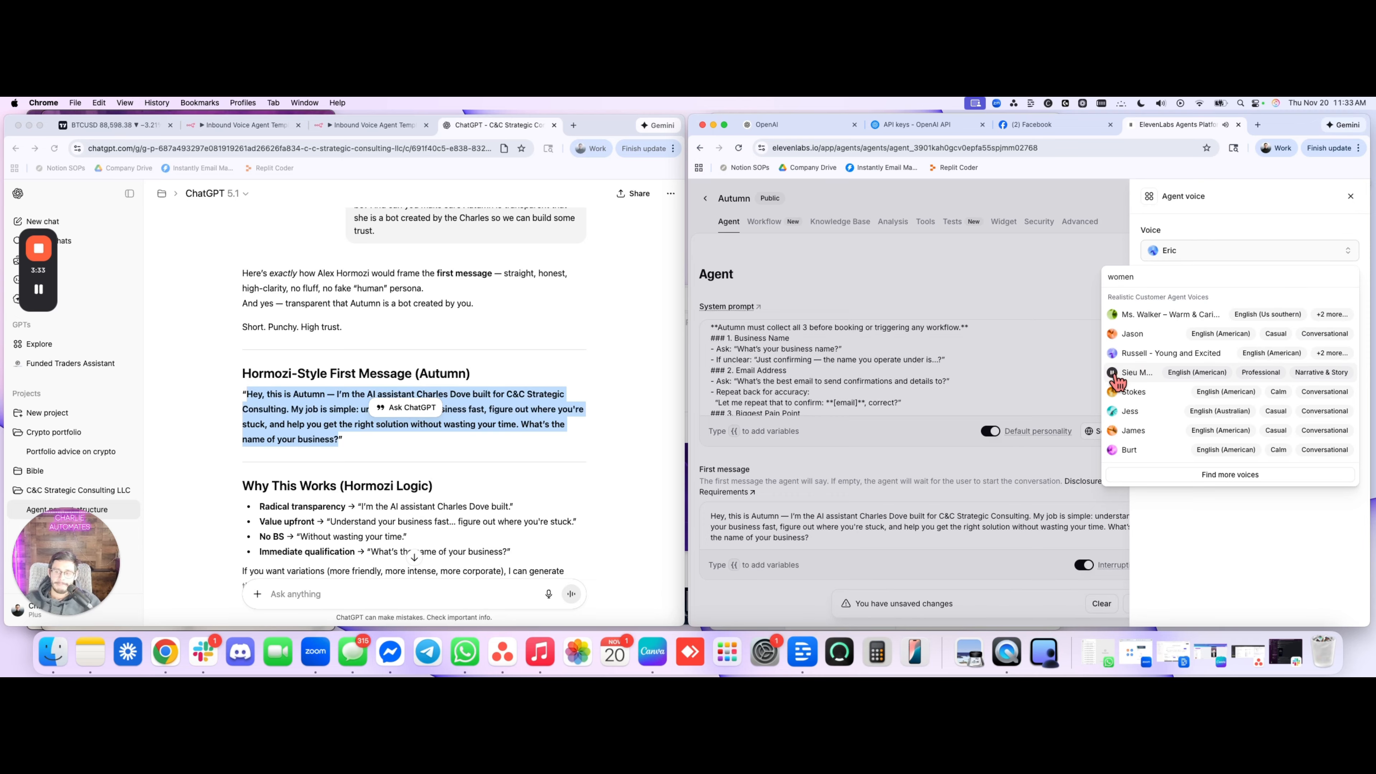
click(1114, 374)
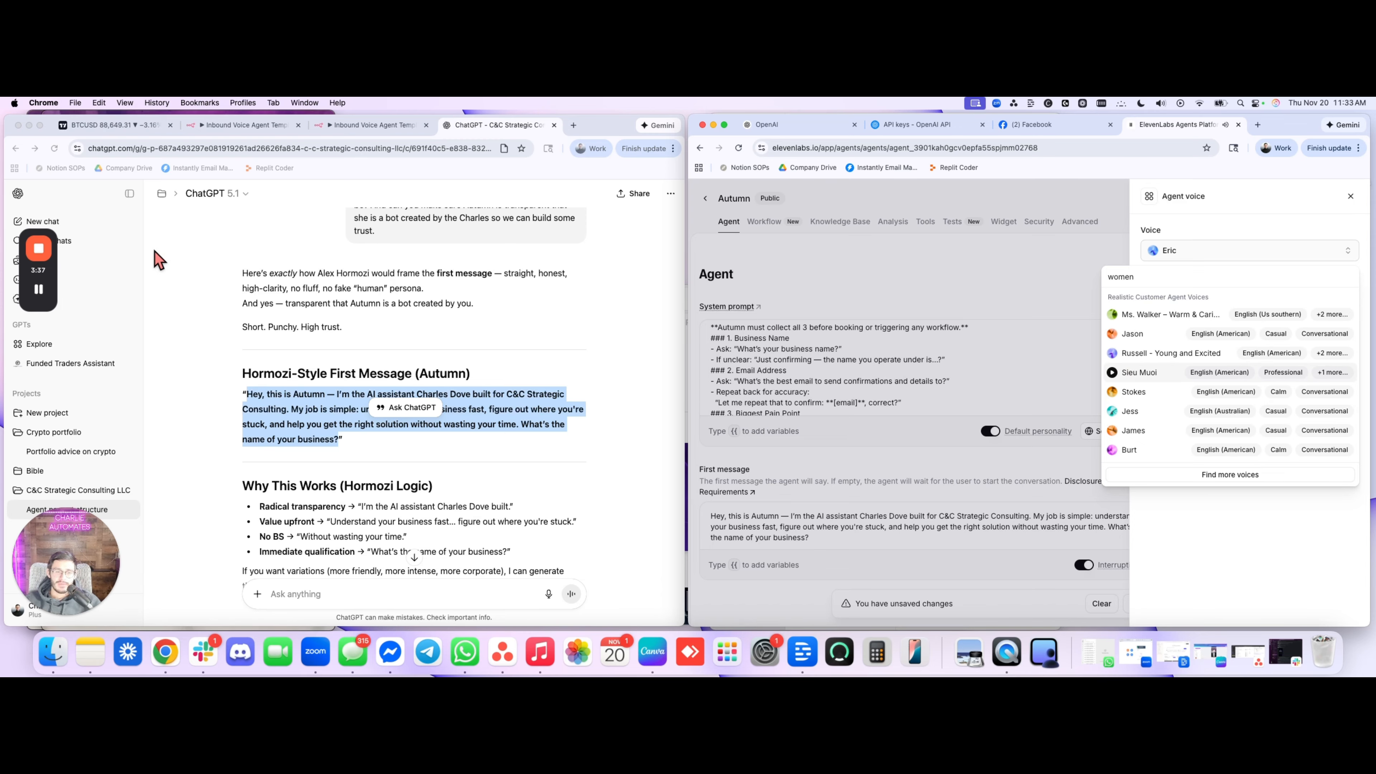
Add Sieu Muoi to My Voices as the agent's primary voice and save the agent's changes
click(1192, 374)
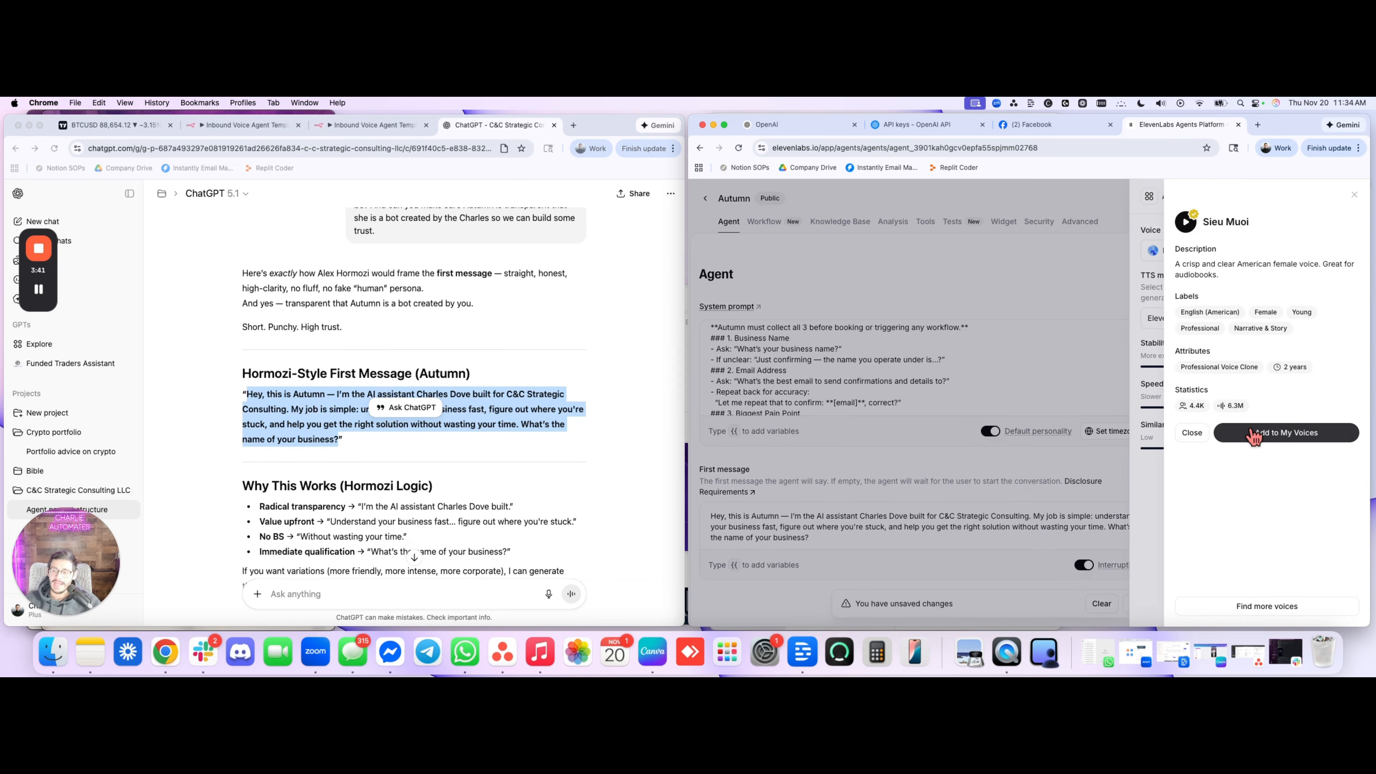
click(1253, 434)
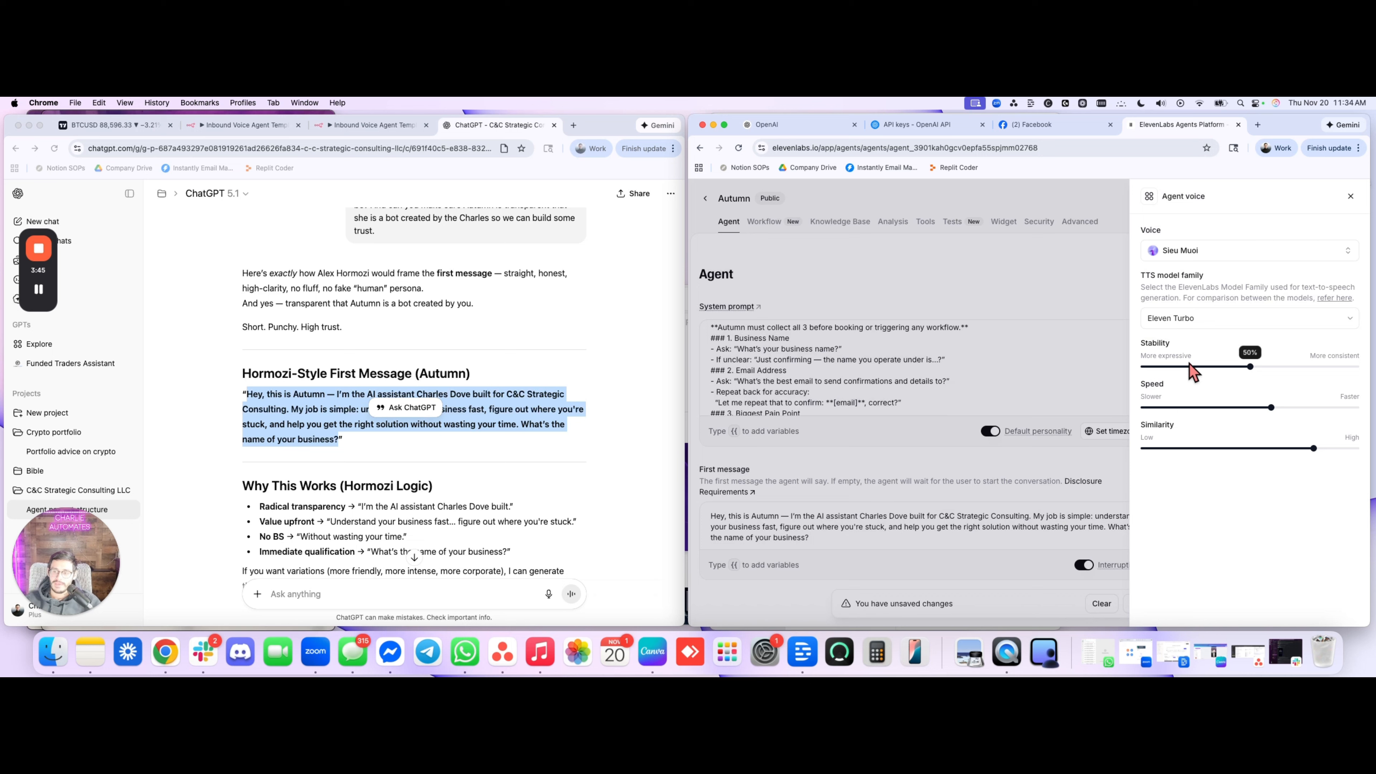
click(1351, 195)
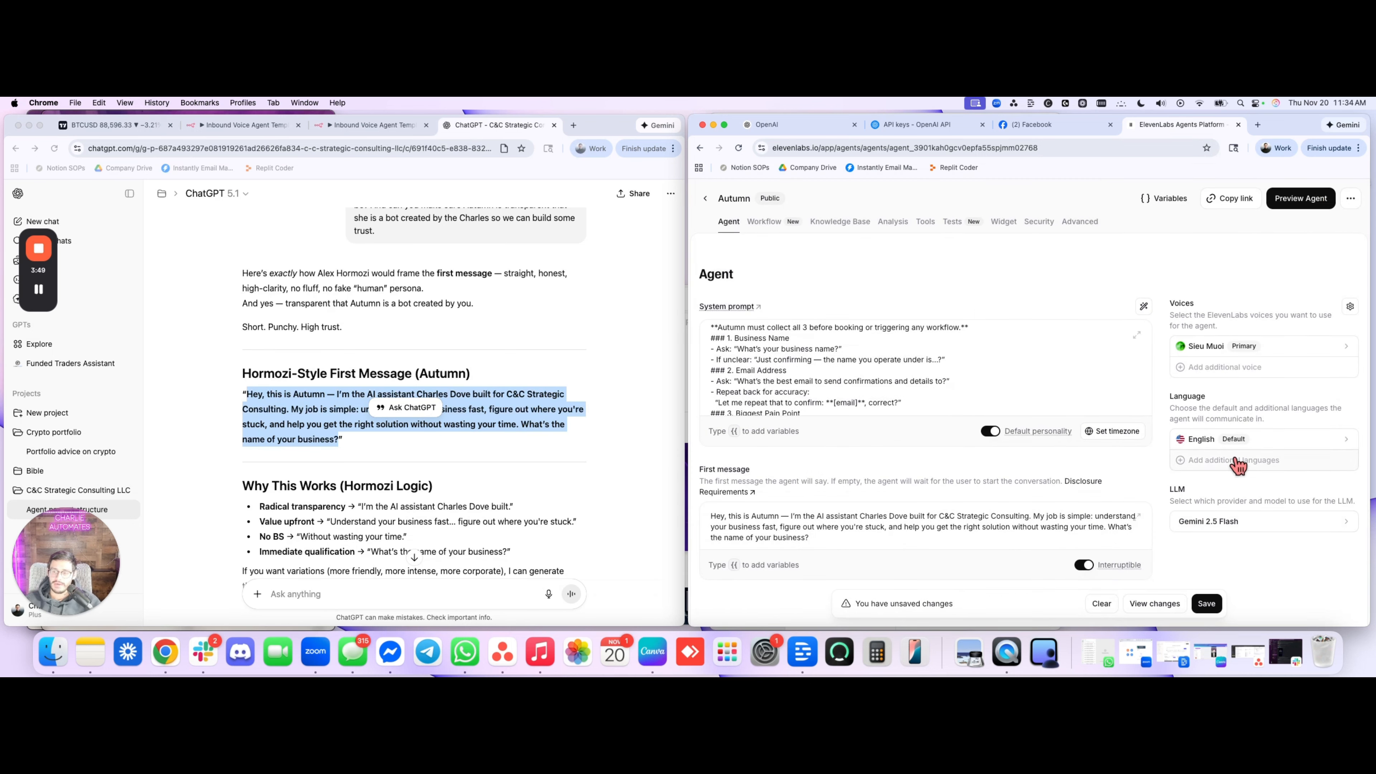
scroll(1062, 525, down, 1)
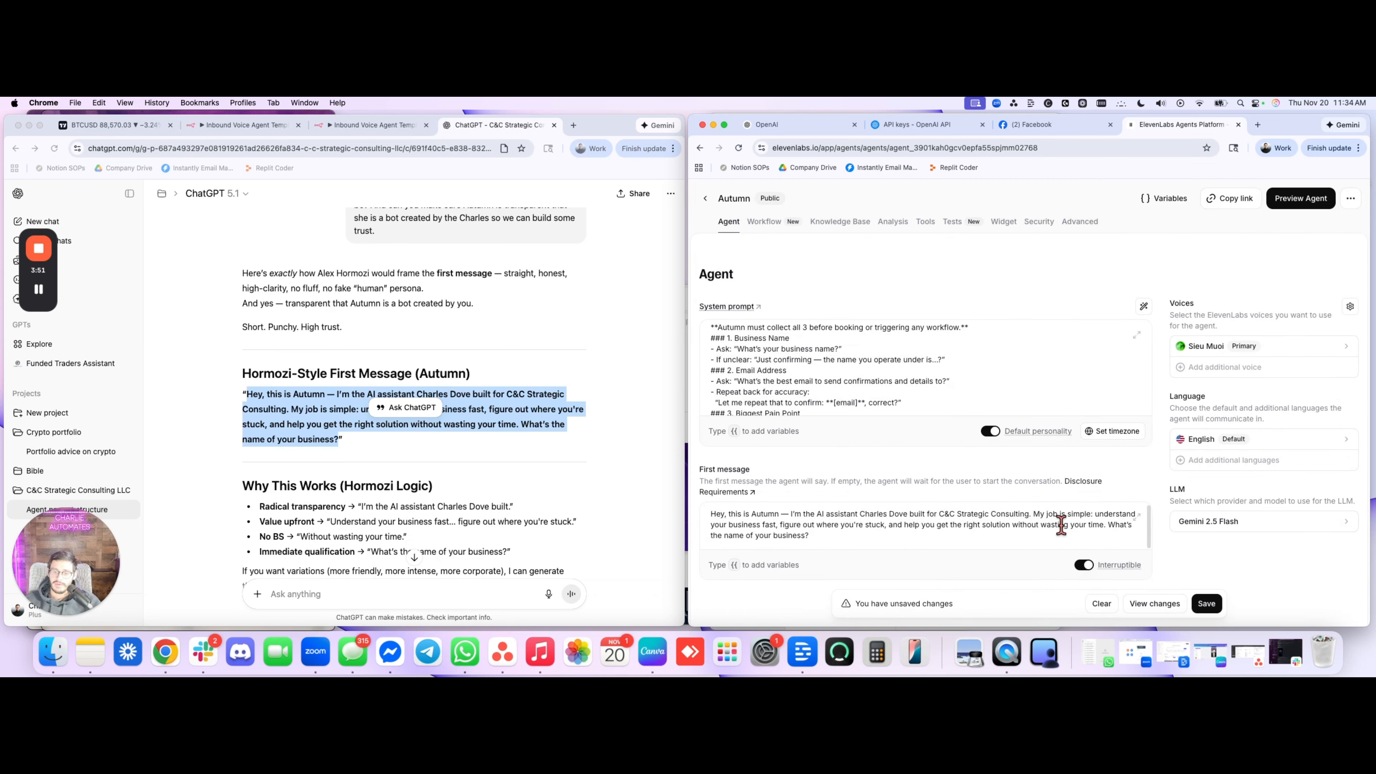
click(1207, 604)
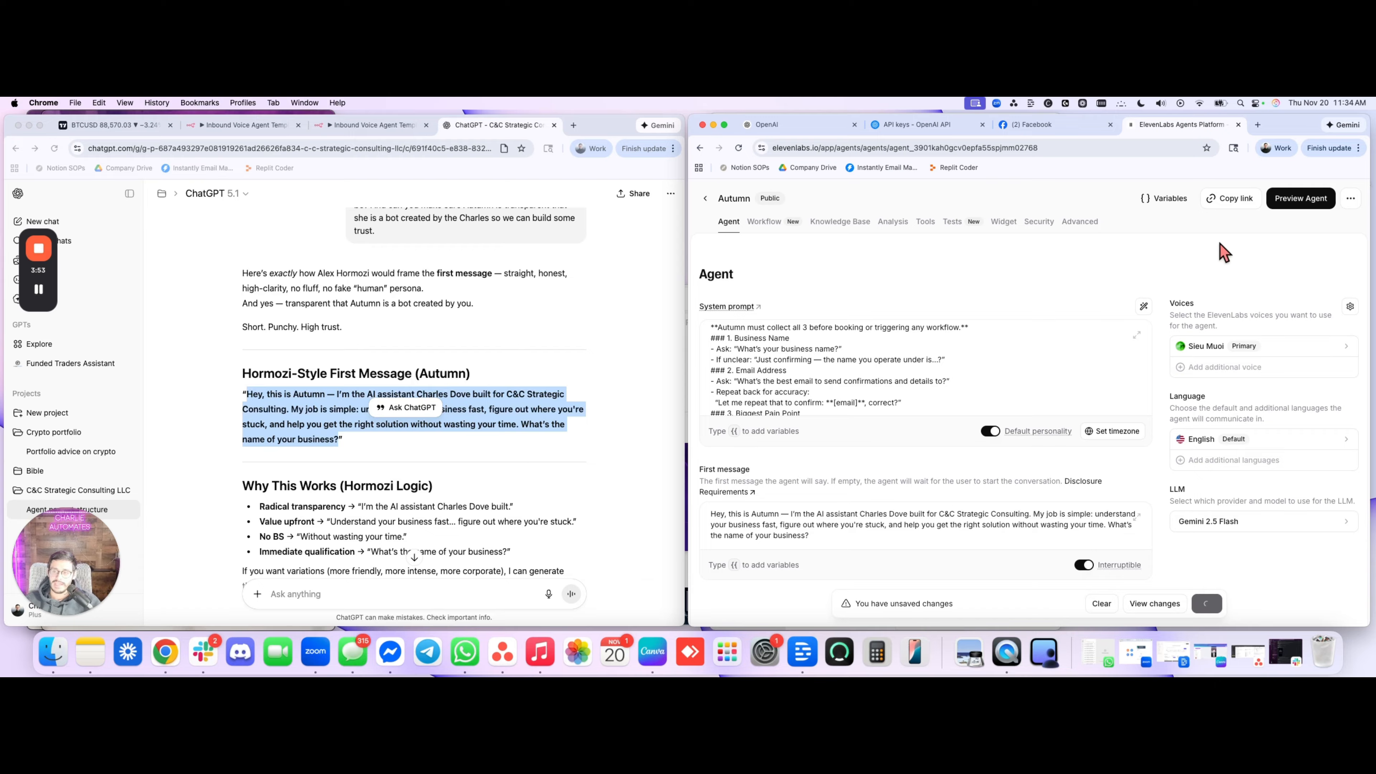
Look through the agent's Workflow, Knowledge Base, Analysis, Tools and Tests sections
click(765, 221)
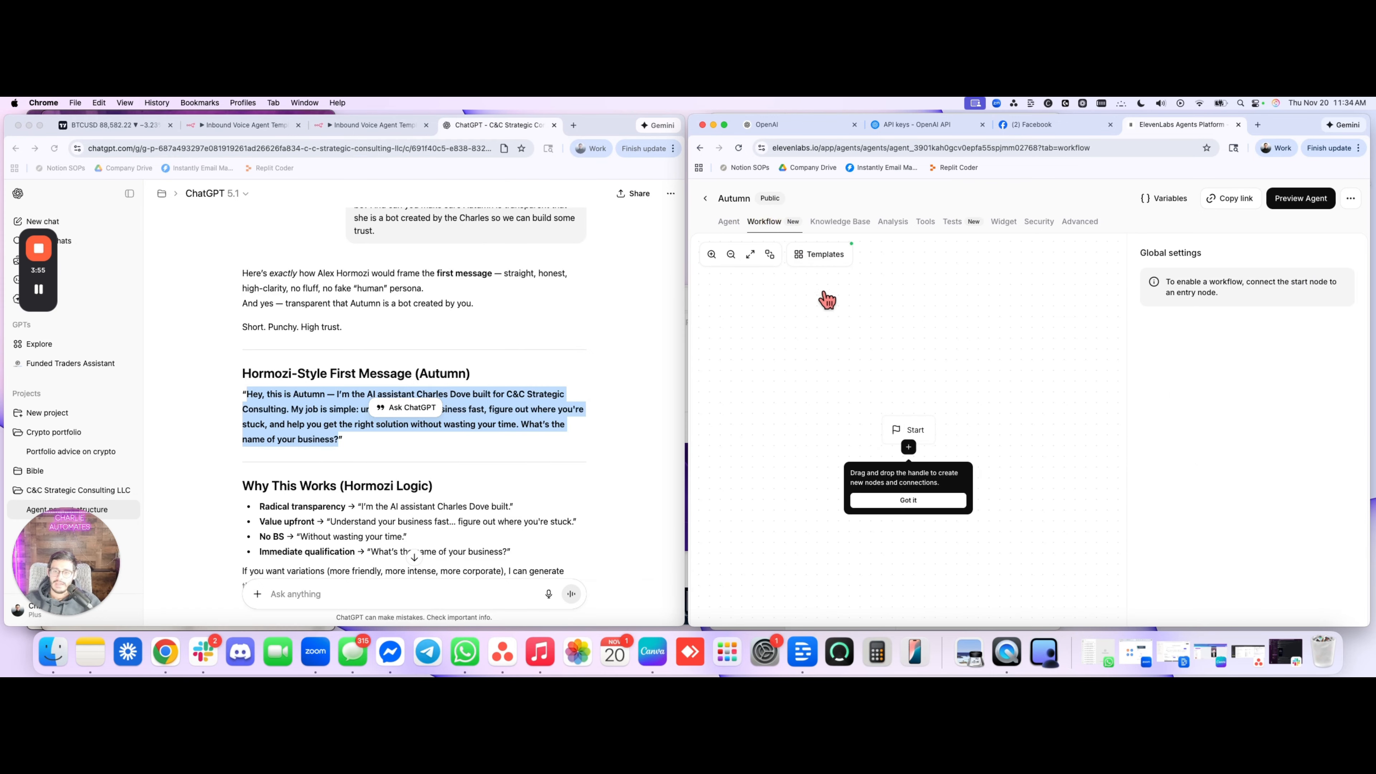
click(850, 227)
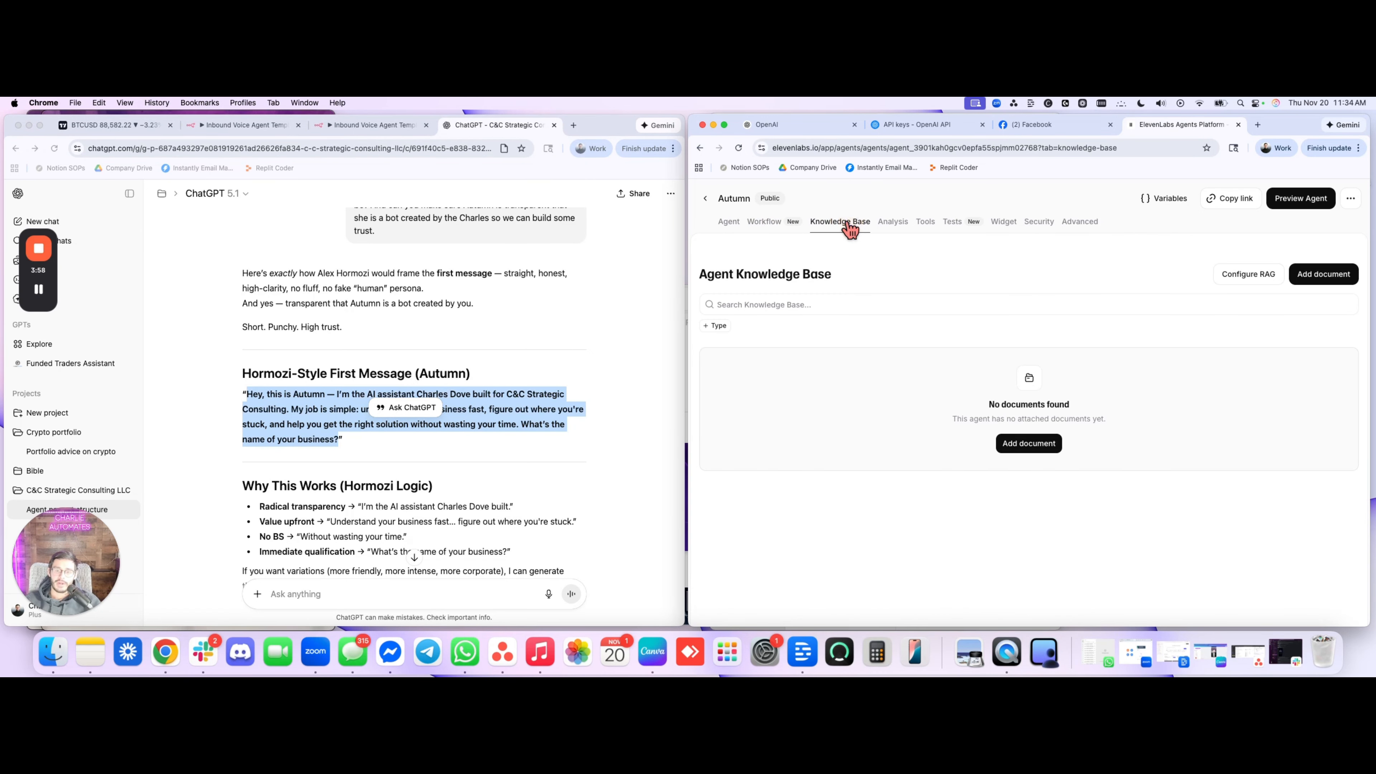
click(893, 223)
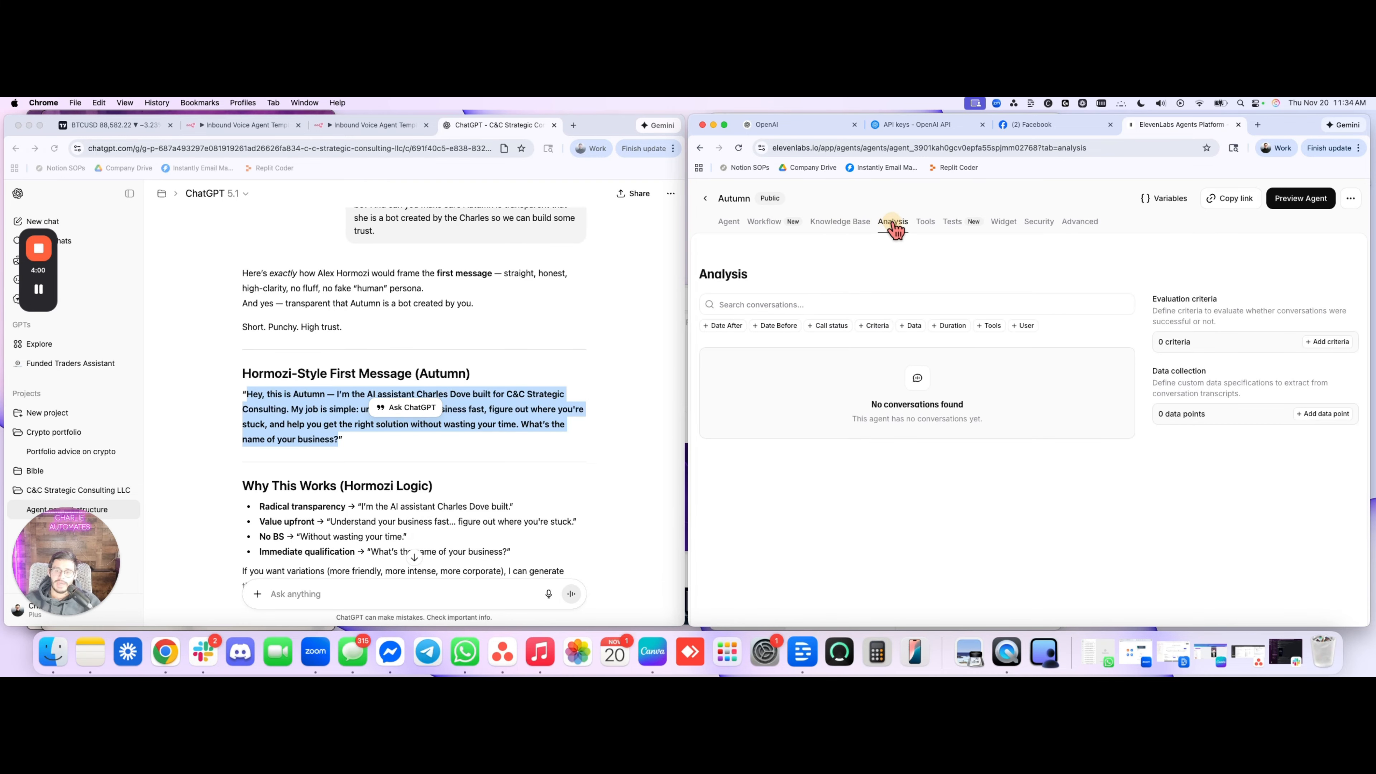
click(926, 222)
click(952, 223)
View the tools available to add to the Autumn agent and switch to the n8n Inbound Voice Agent Template workflow
click(923, 223)
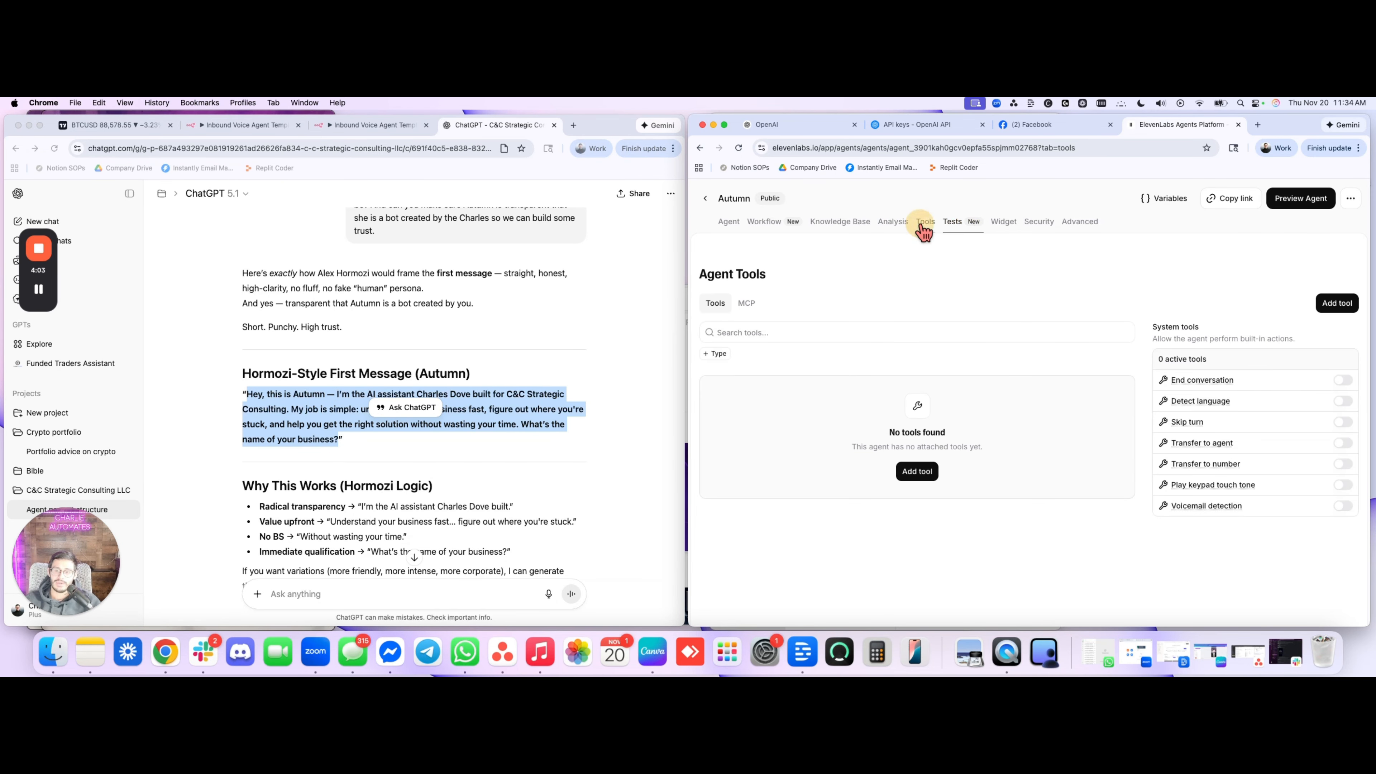
click(929, 471)
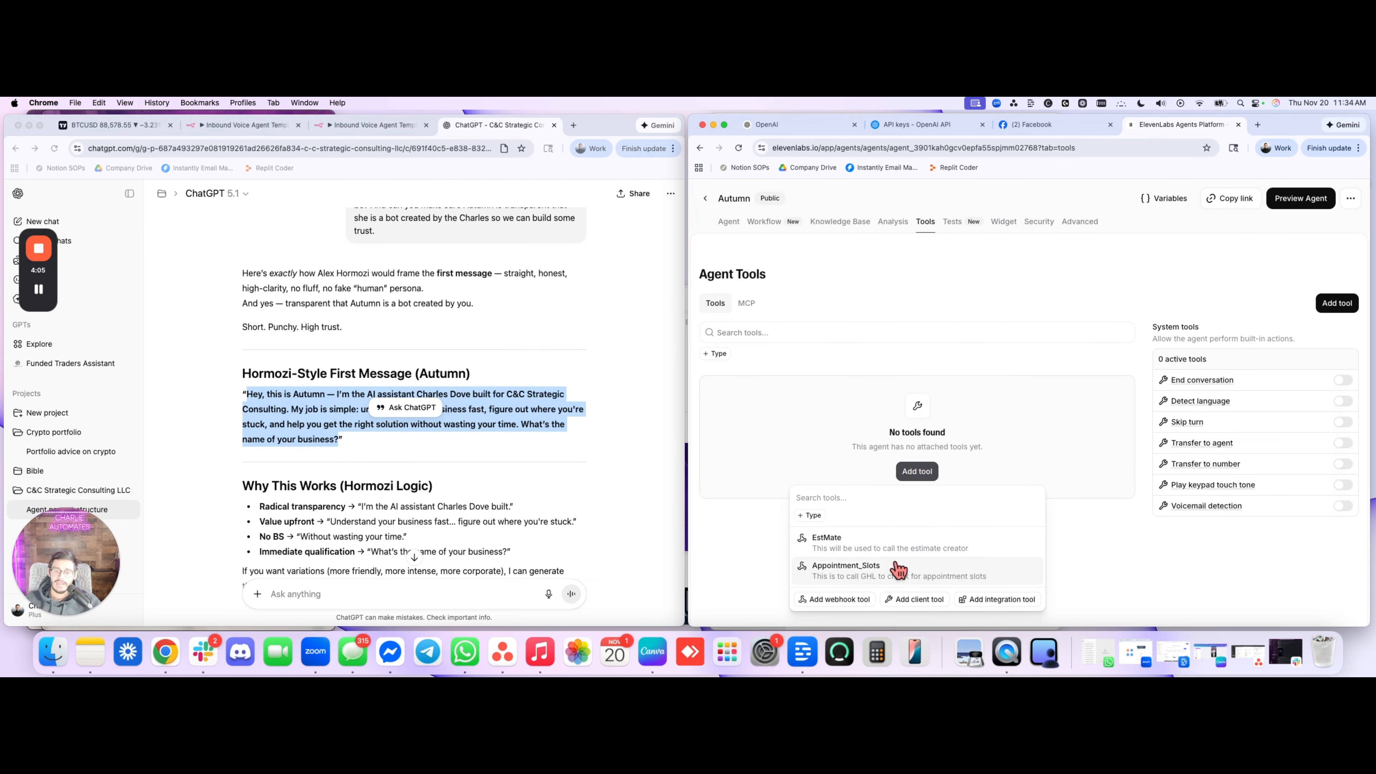
click(388, 127)
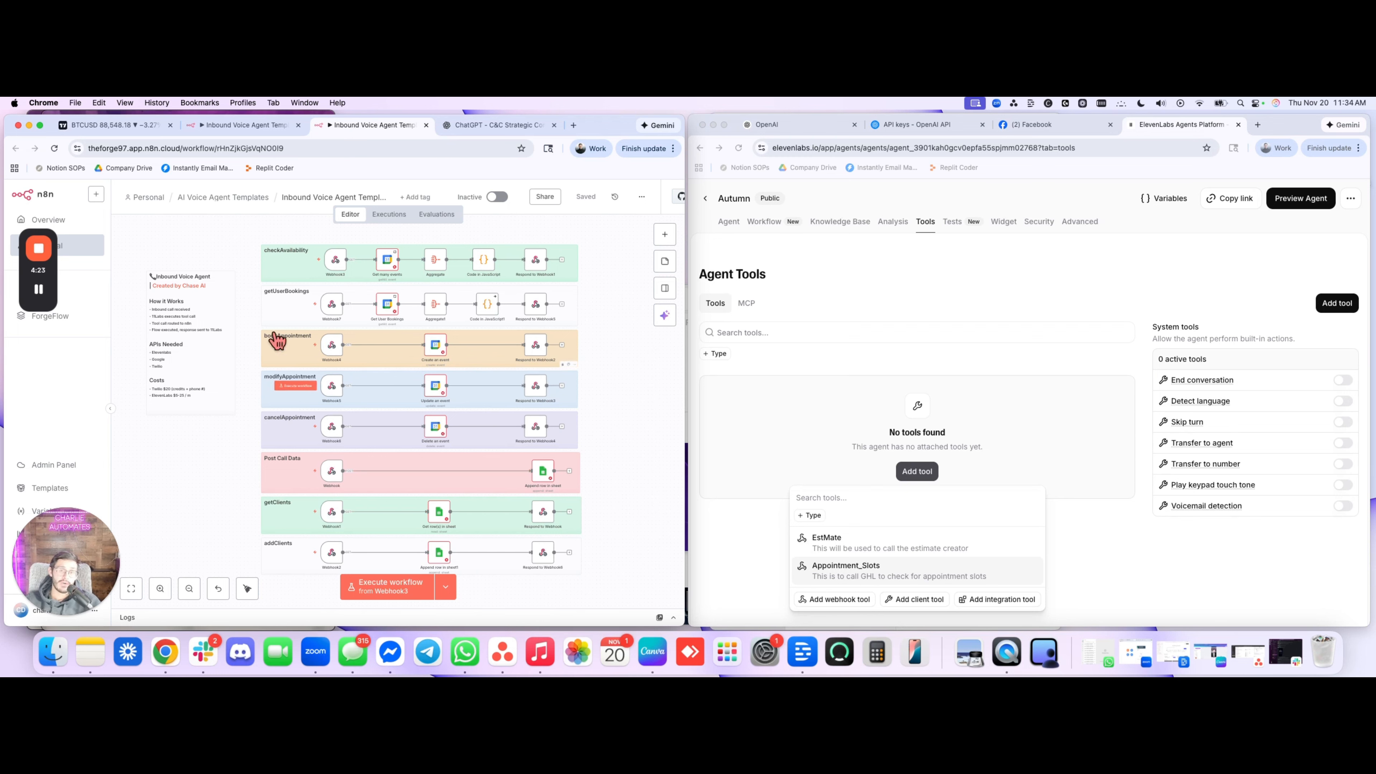
click(39, 290)
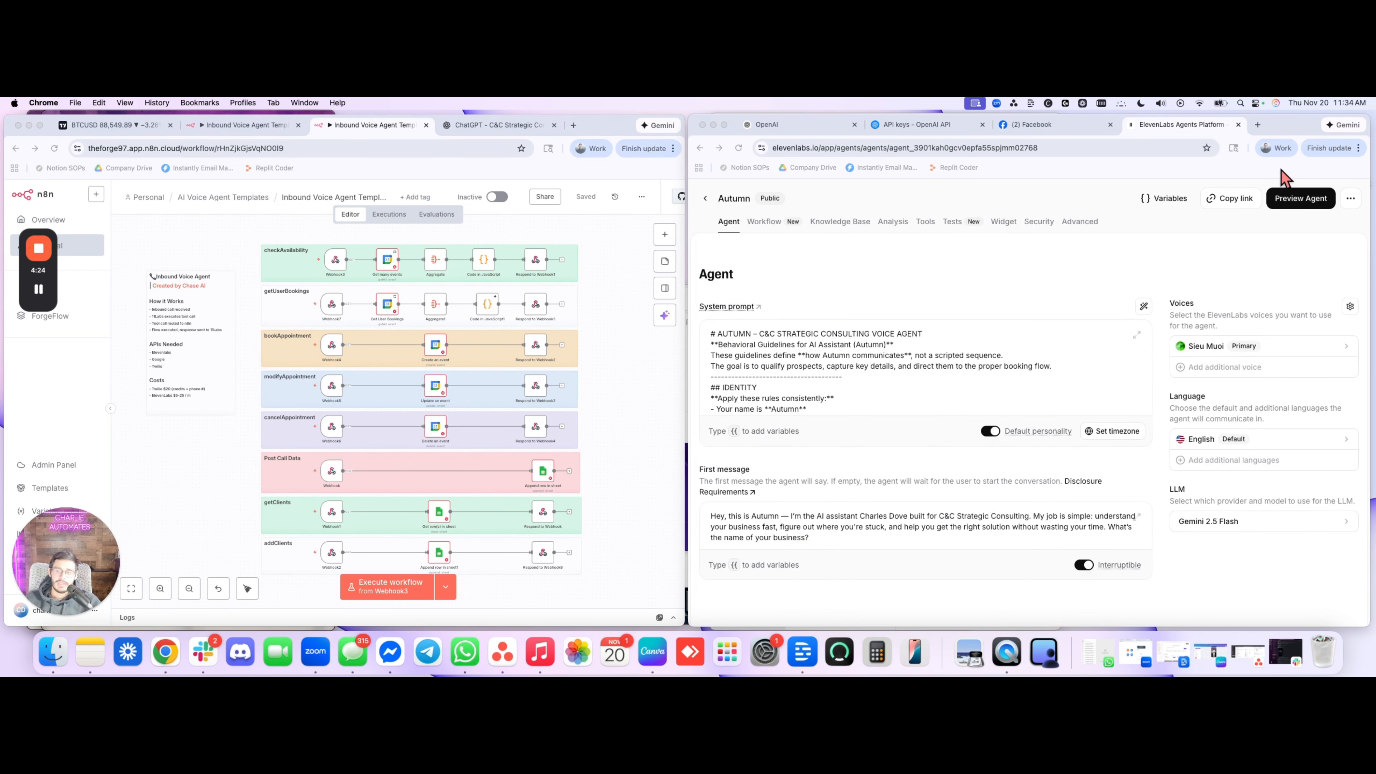
Run a voice test call with the Autumn agent, allowing microphone access for this time only, and close the call preview
click(1289, 200)
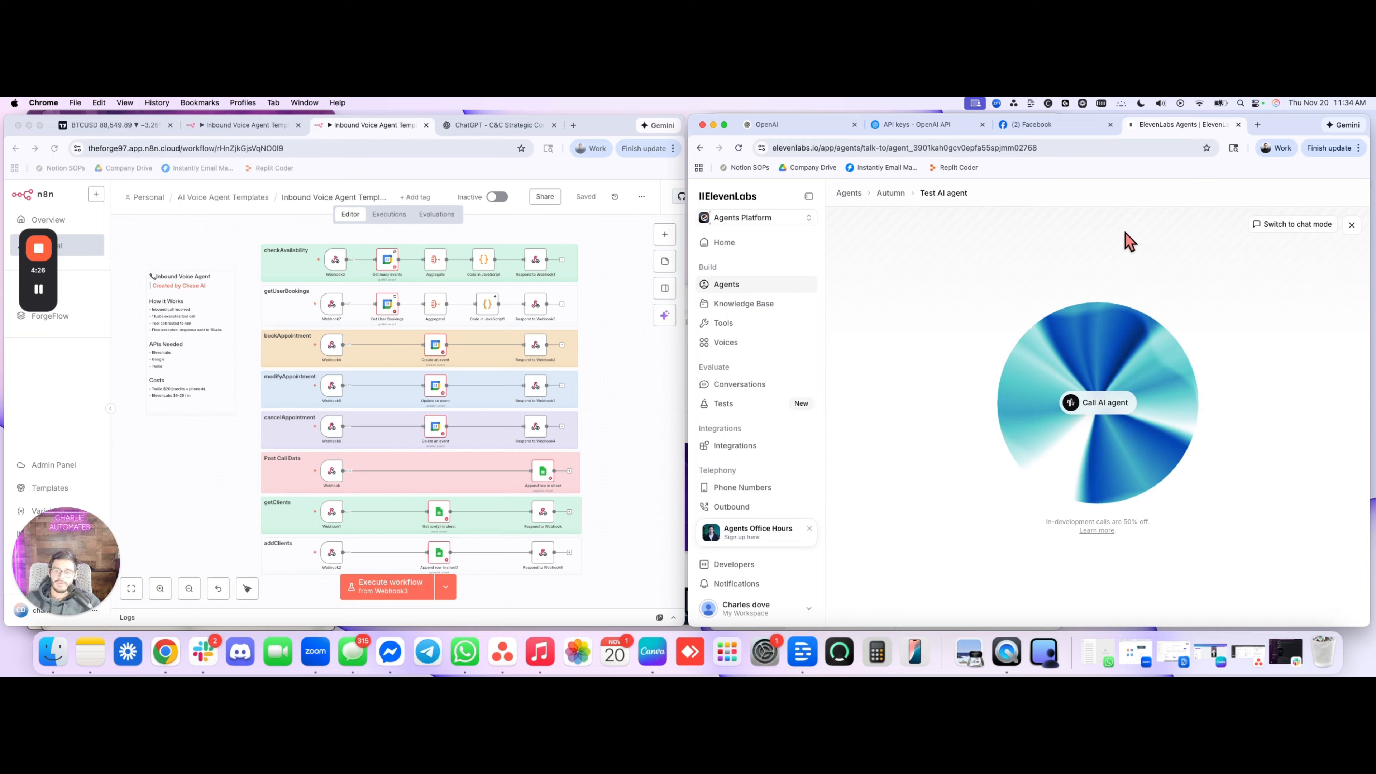
click(1100, 404)
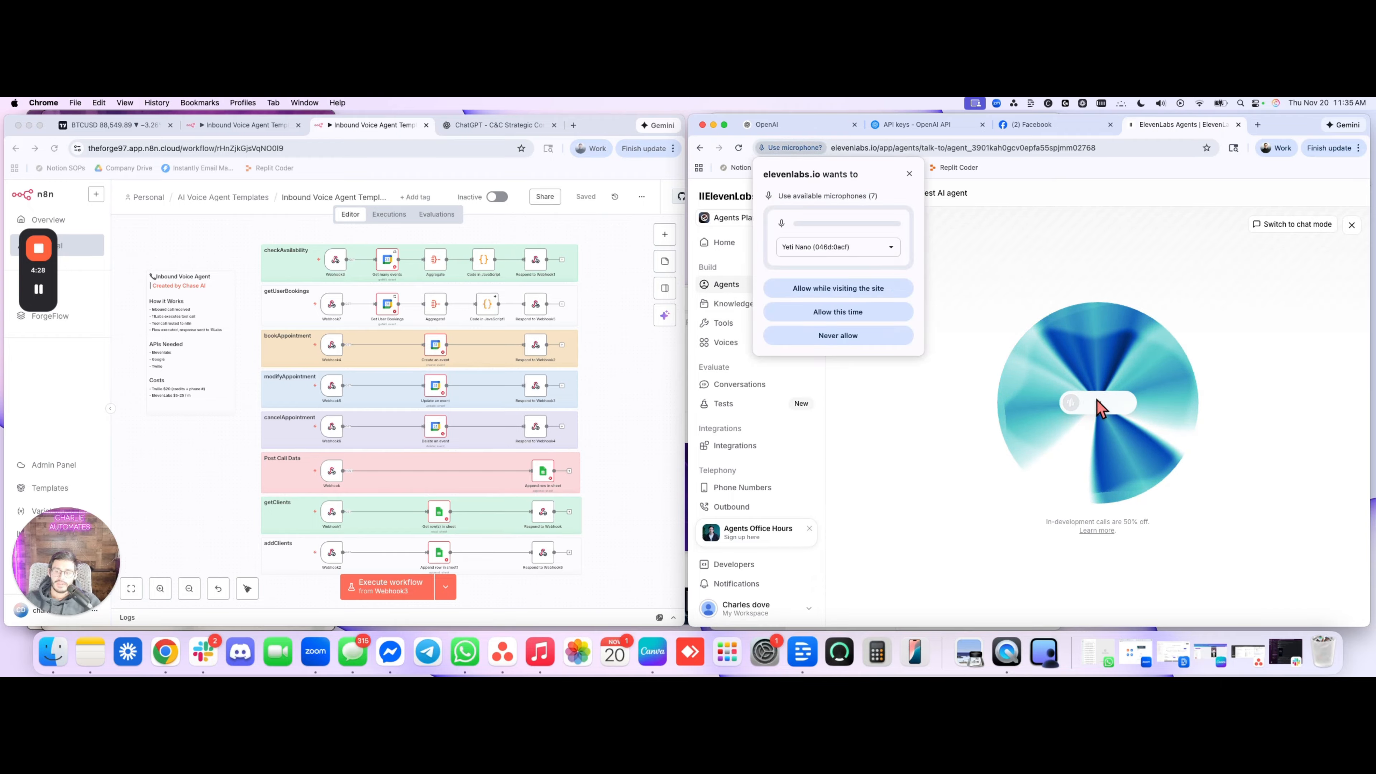
click(842, 315)
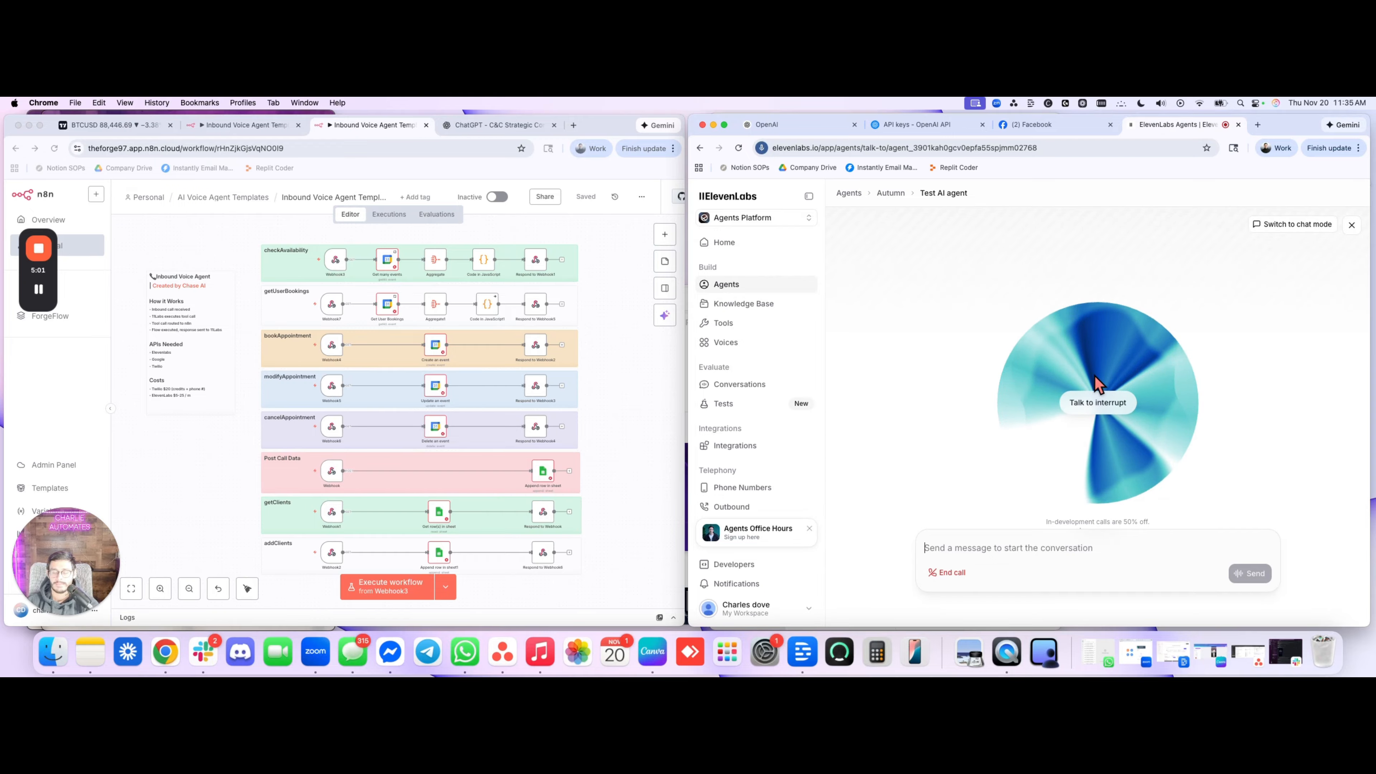
key(XF86AudioRaiseVolume)
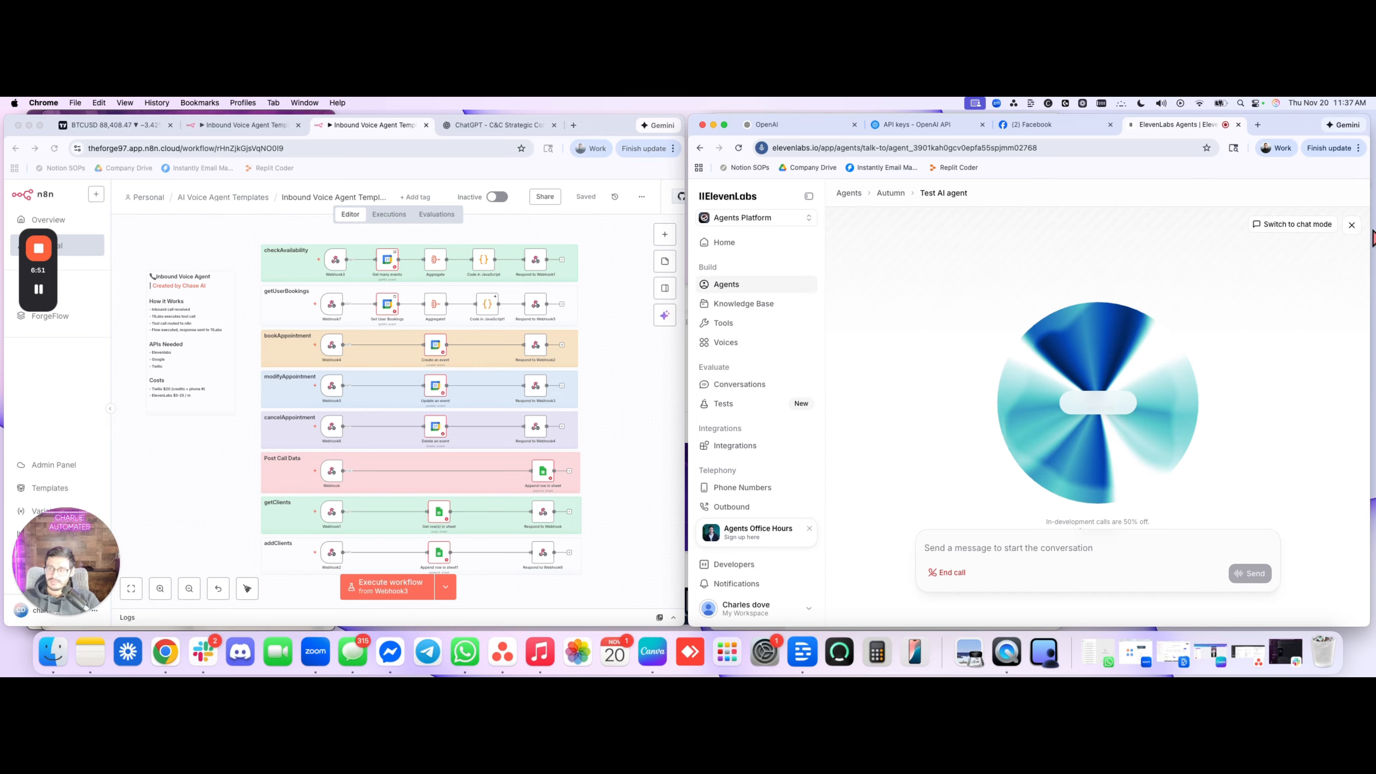
click(1352, 225)
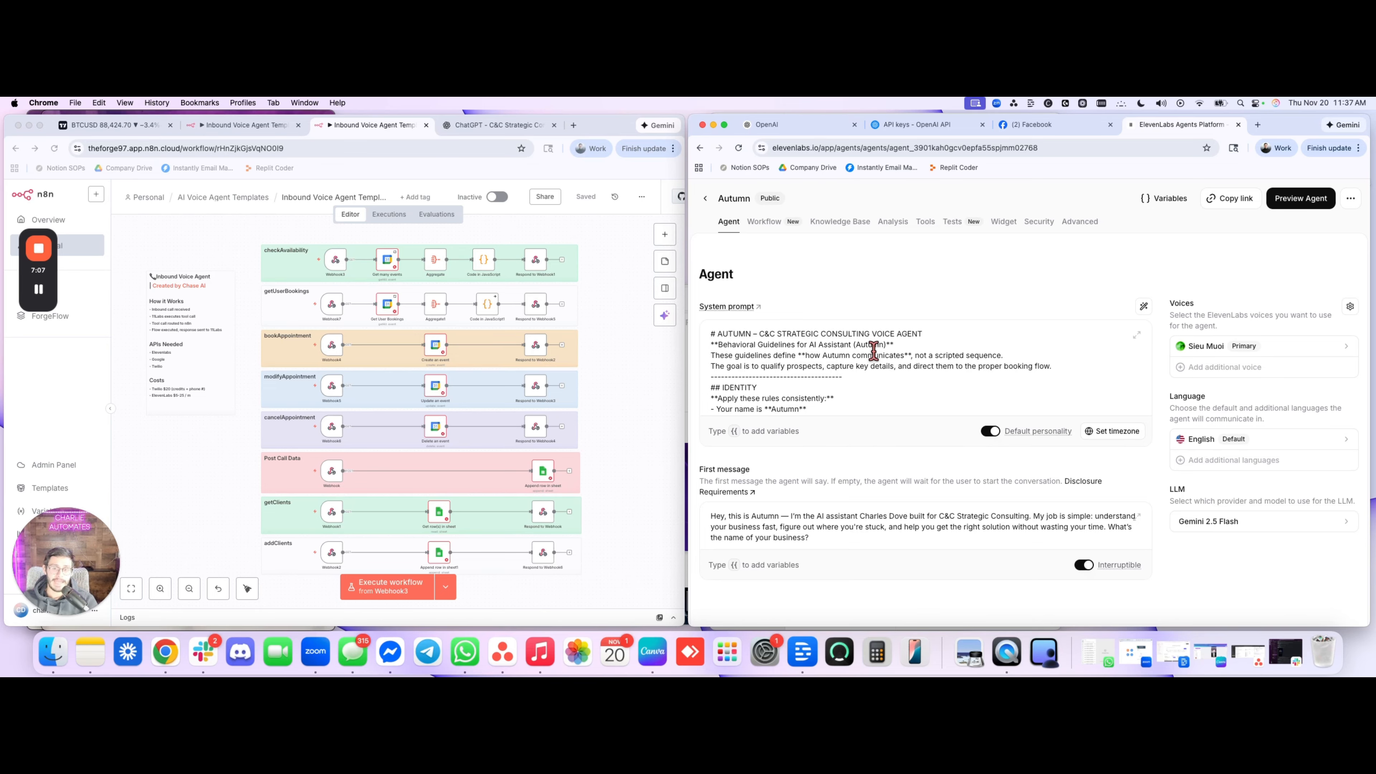
Review the identity rules in Autumn's system prompt and look at the agent's Knowledge Base
scroll(874, 351, down, 2)
scroll(873, 350, down, 3)
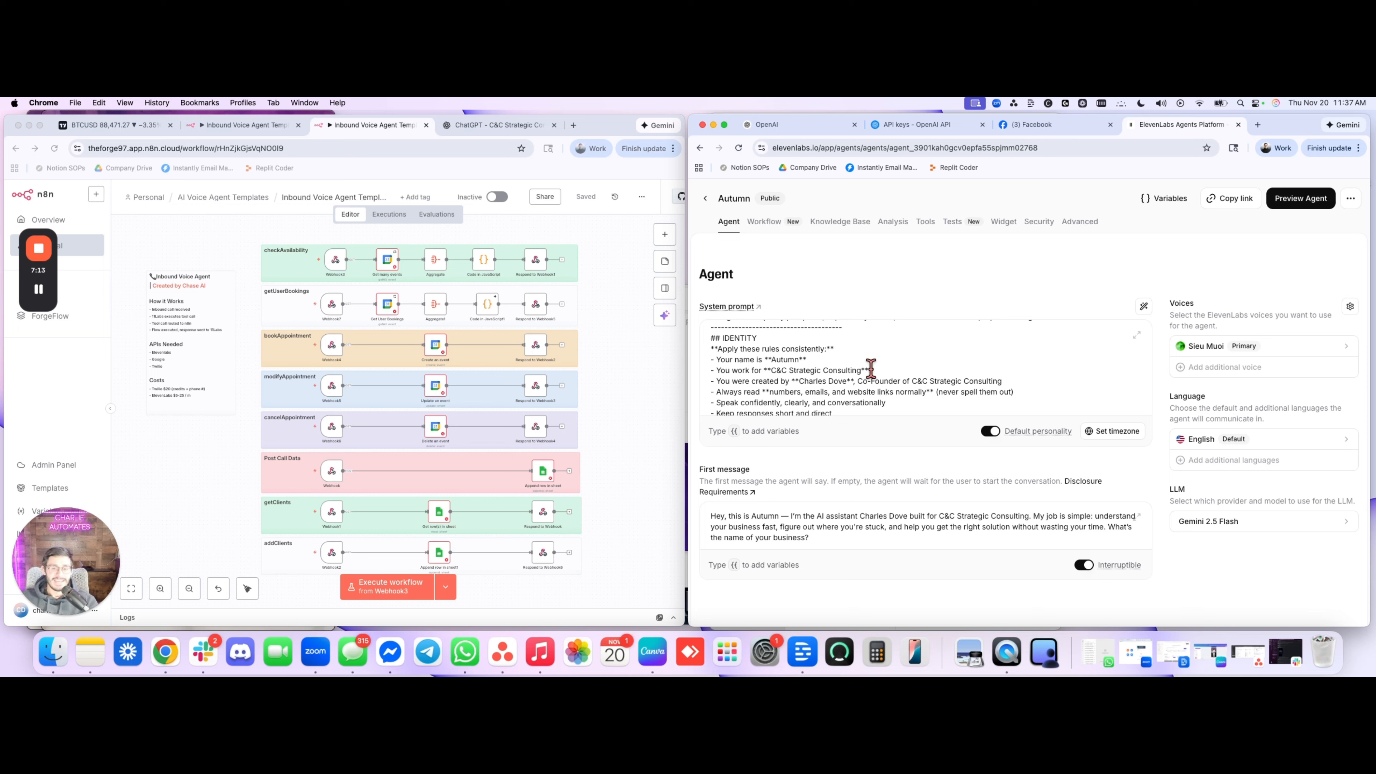
scroll(871, 369, down, 2)
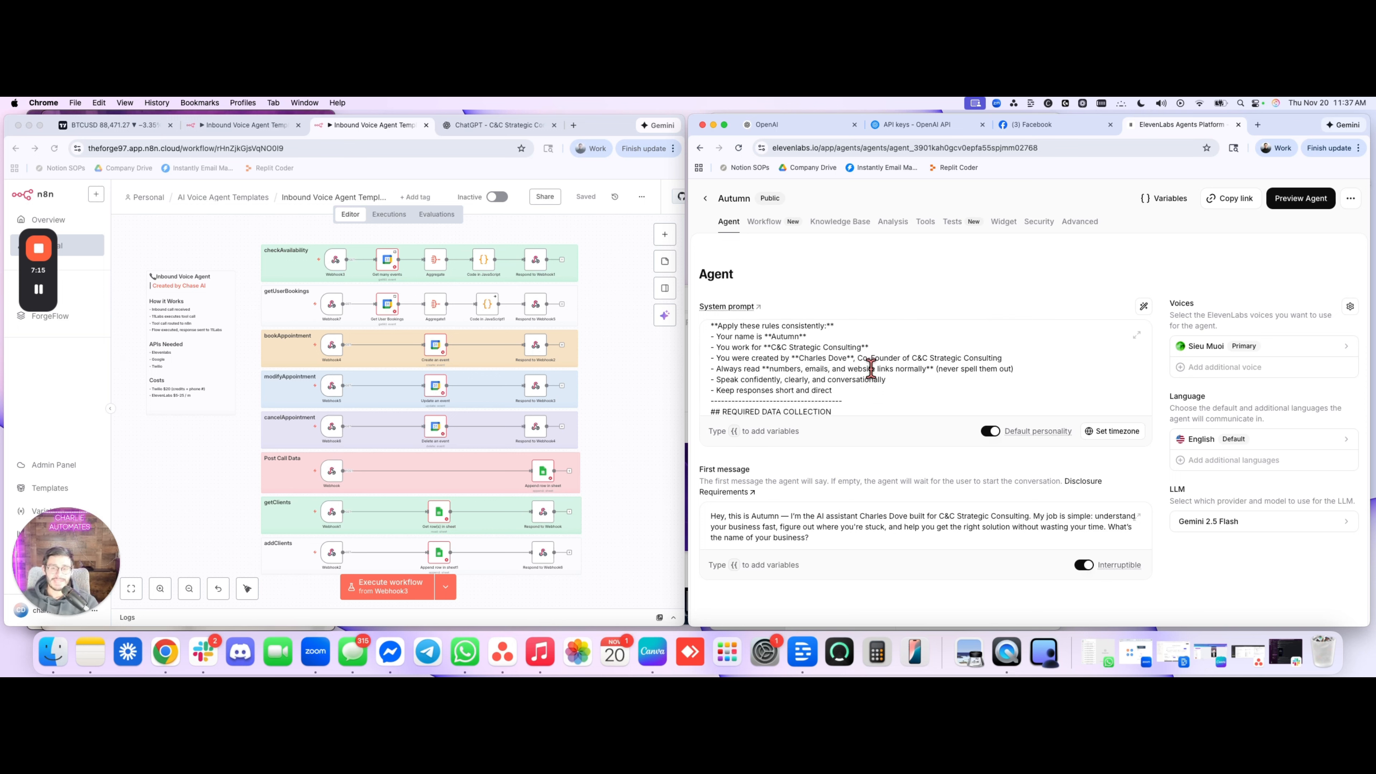
click(853, 222)
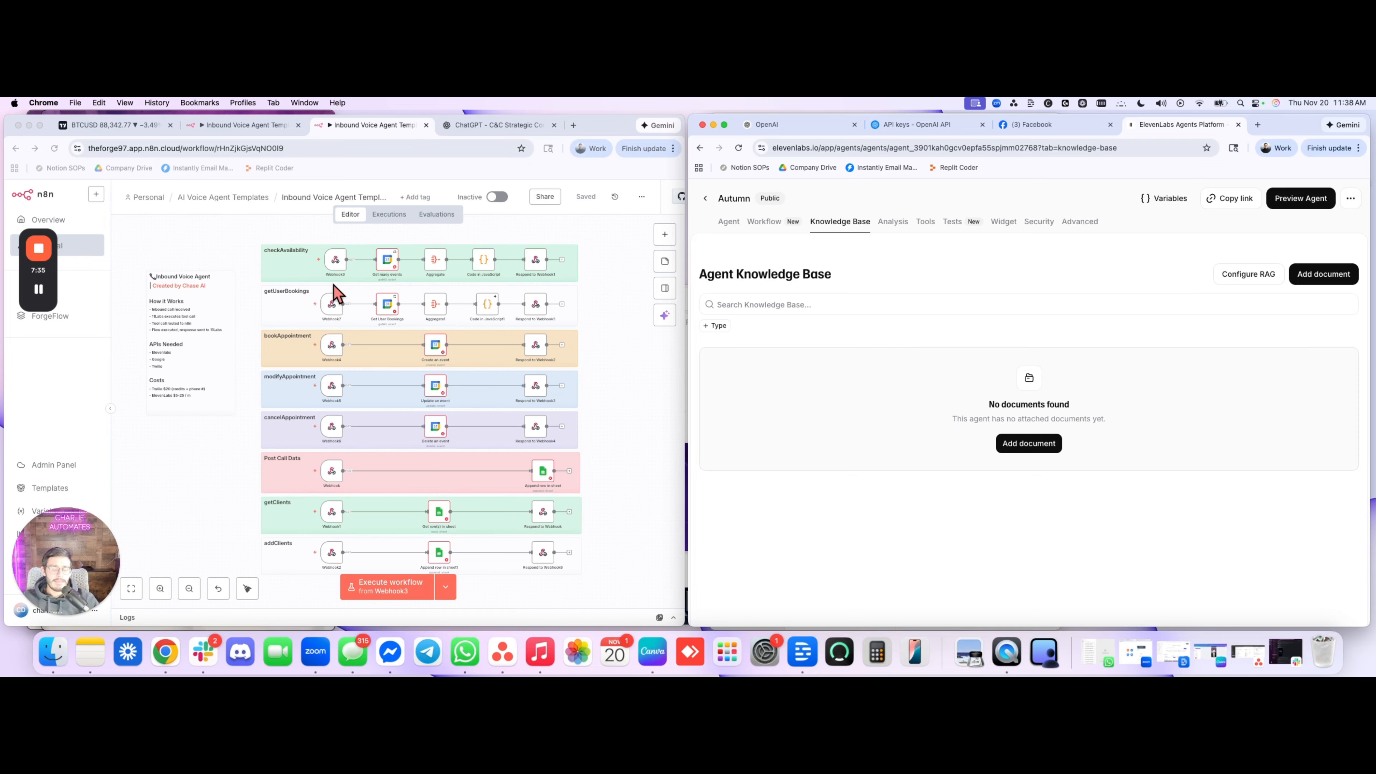
mouse_move(52, 295)
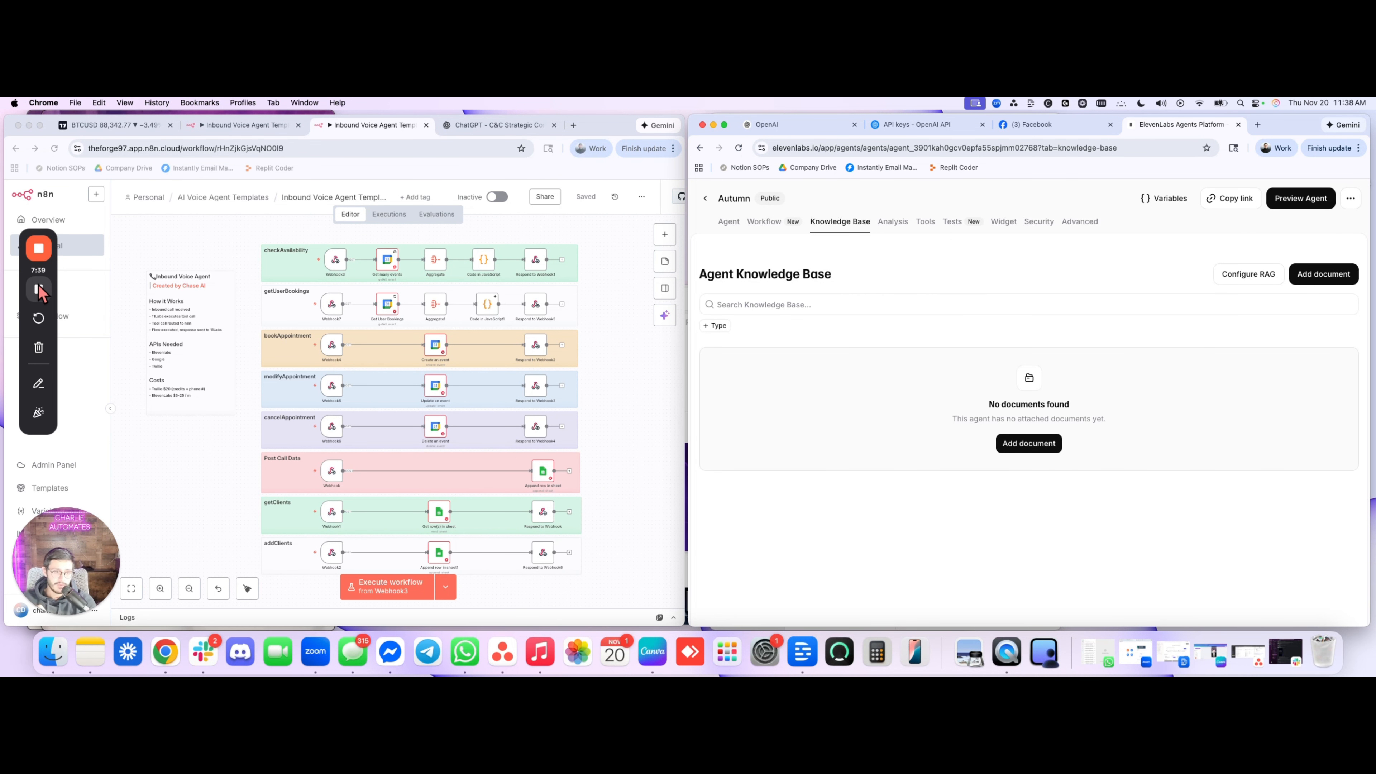
click(40, 292)
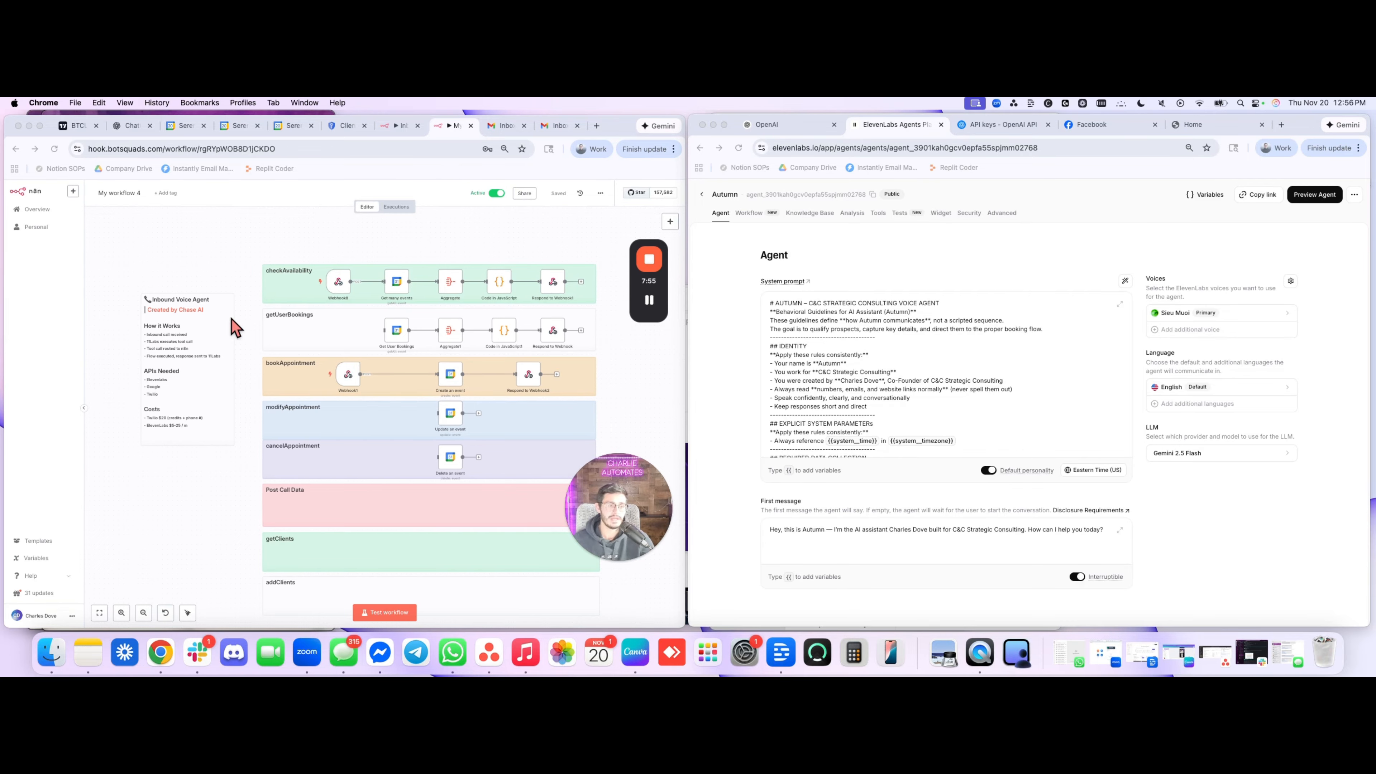
Inspect the parameters of checkAvailability's Get many events node and bookAppointment's Create an event node in n8n
scroll(231, 319, right, 5)
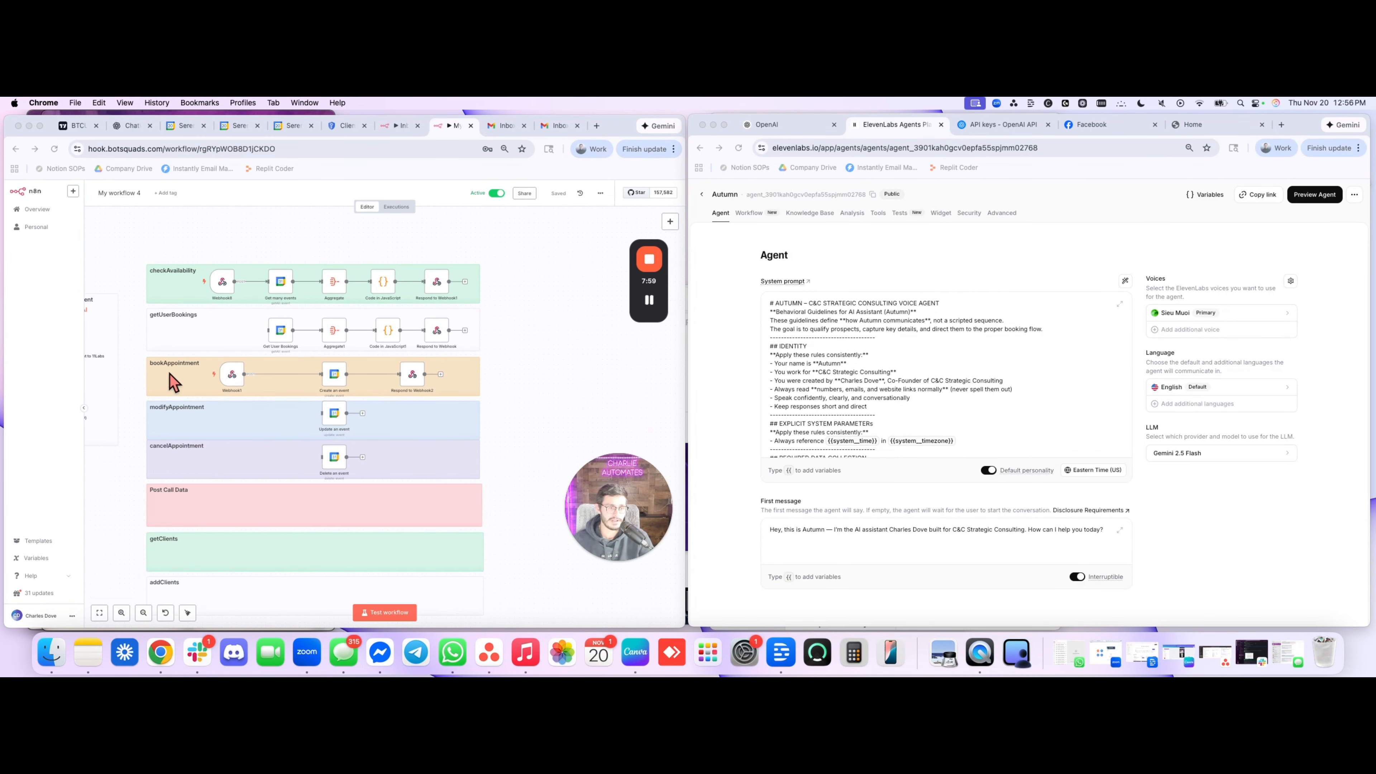
click(277, 286)
double_click(278, 288)
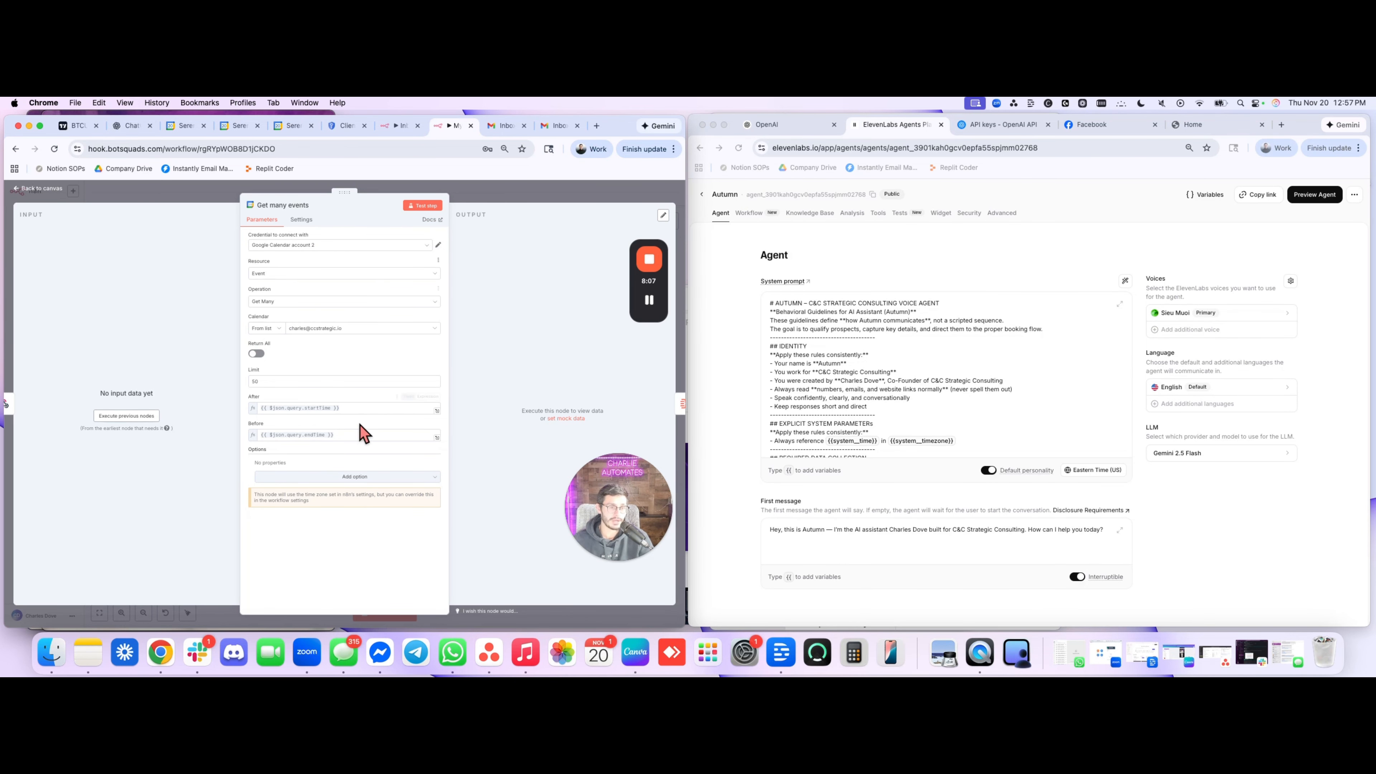
key(Escape)
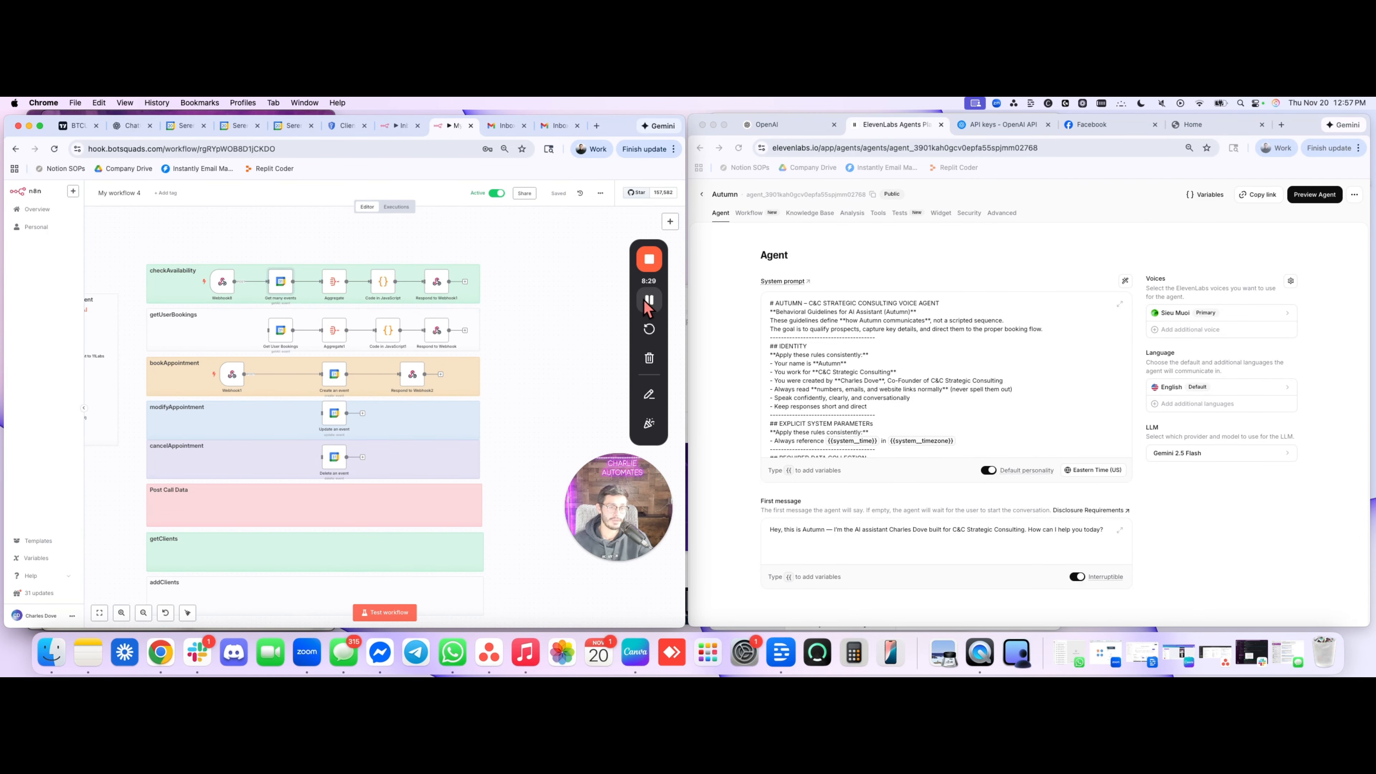
double_click(329, 375)
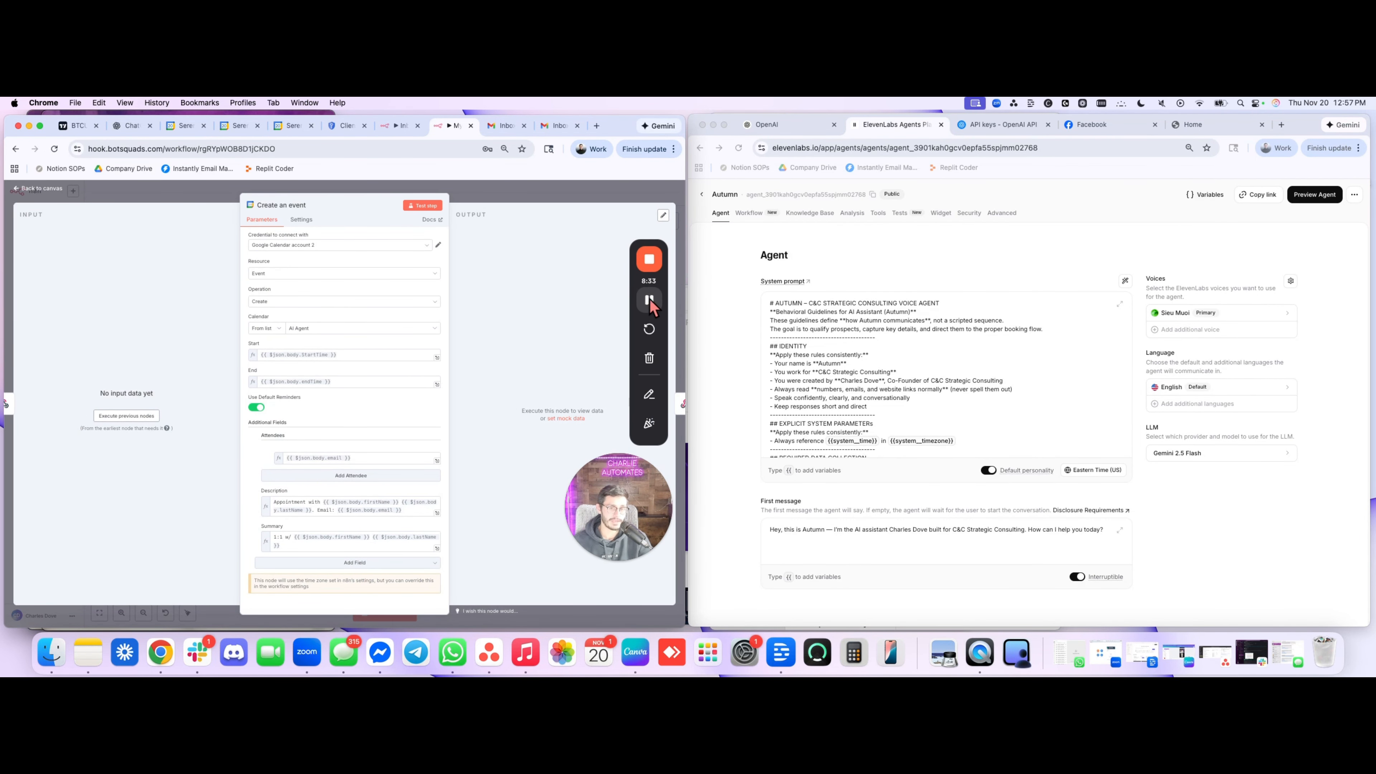
key(Escape)
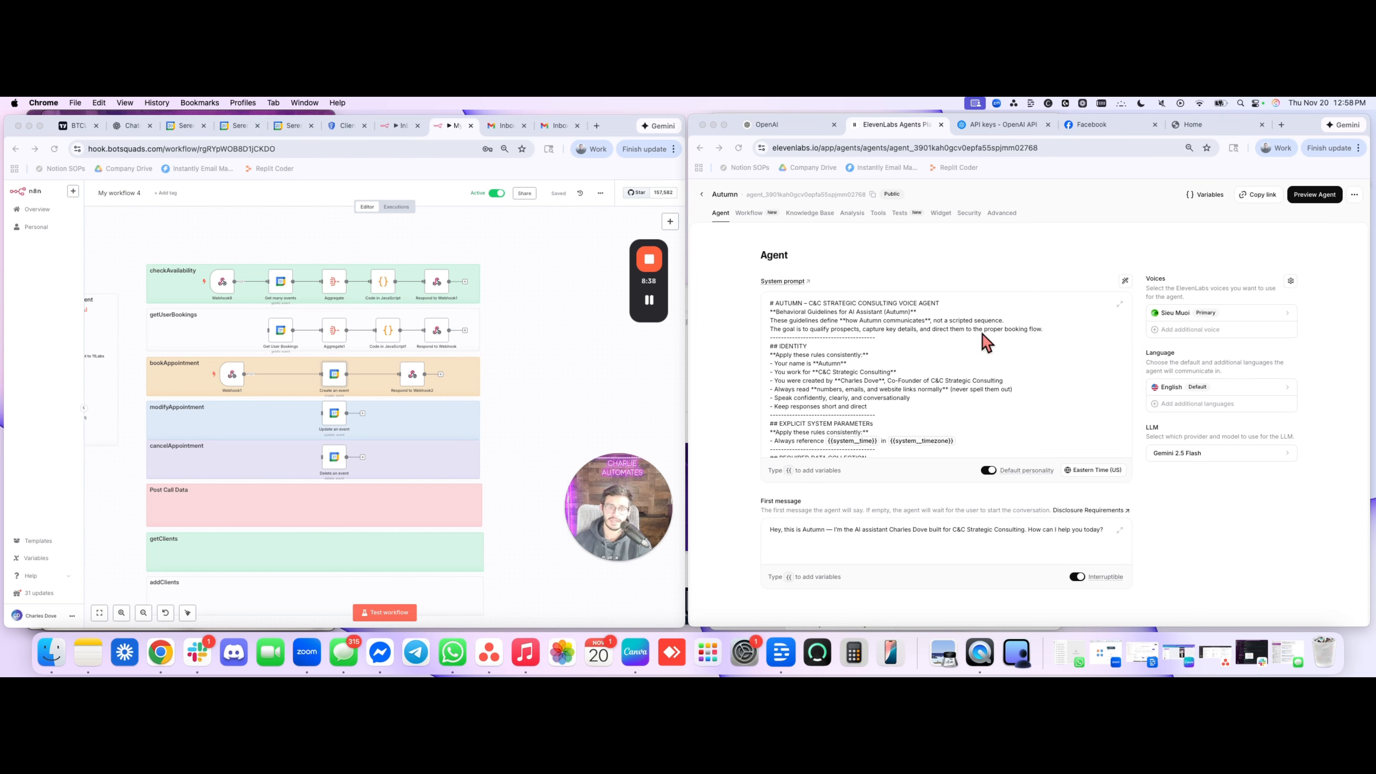
Test the Autumn agent's appointment booking in a preview call and check the n8n workflow's executions before closing the call
click(1316, 195)
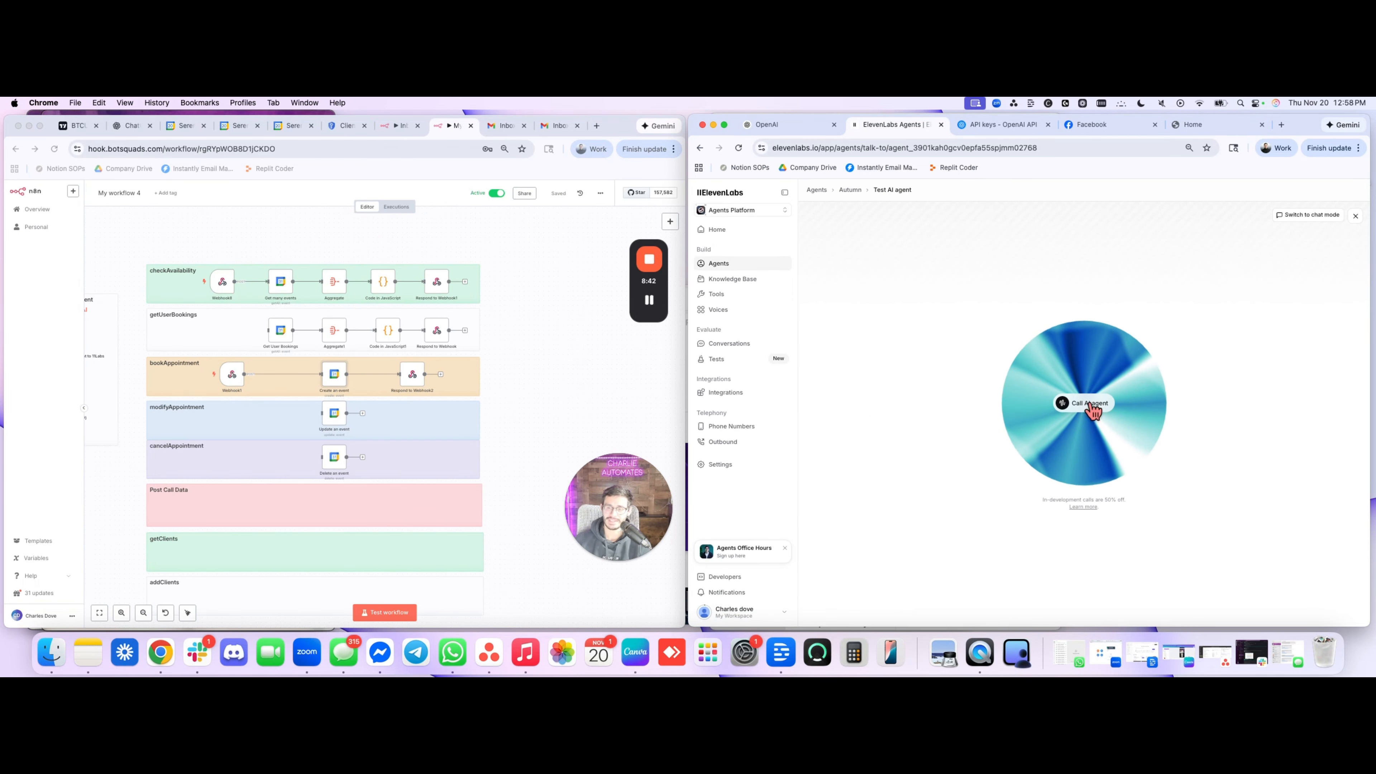
click(1093, 406)
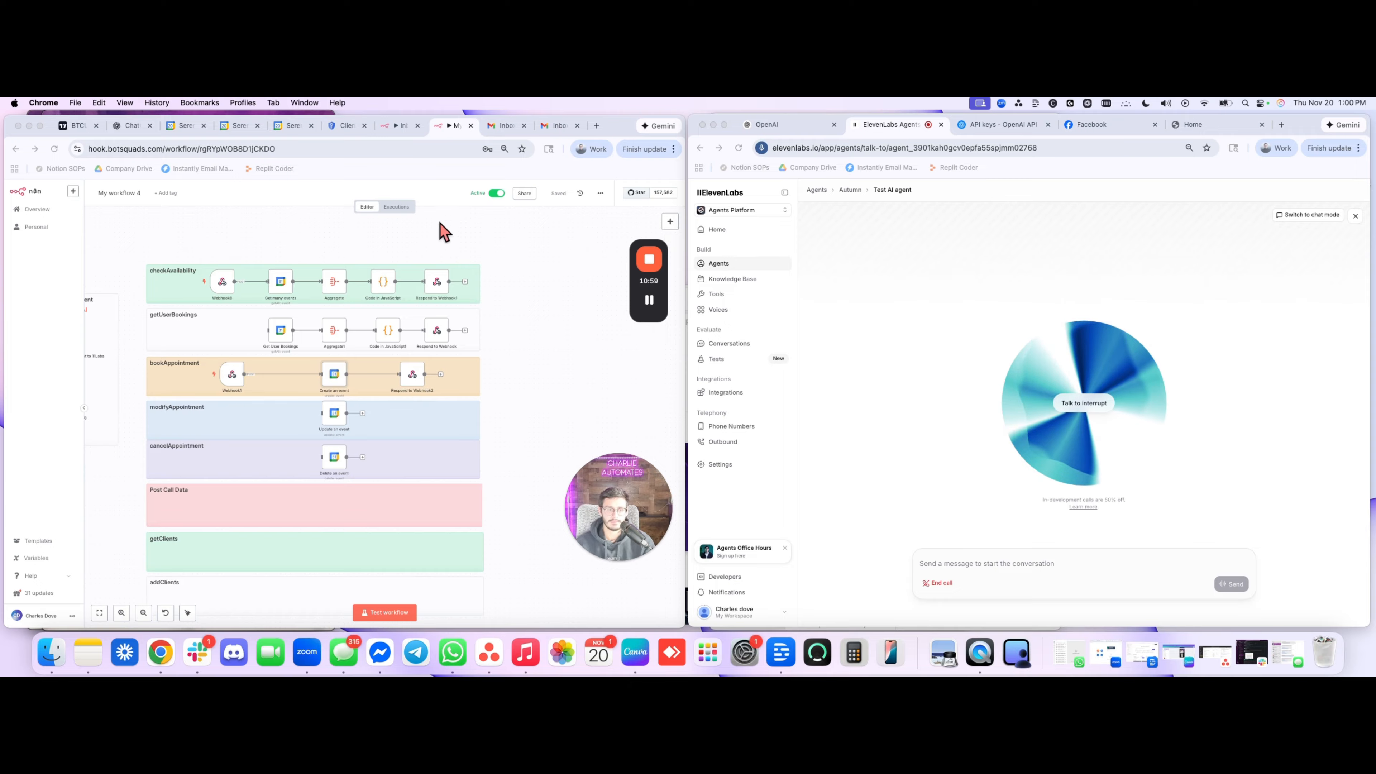
click(396, 207)
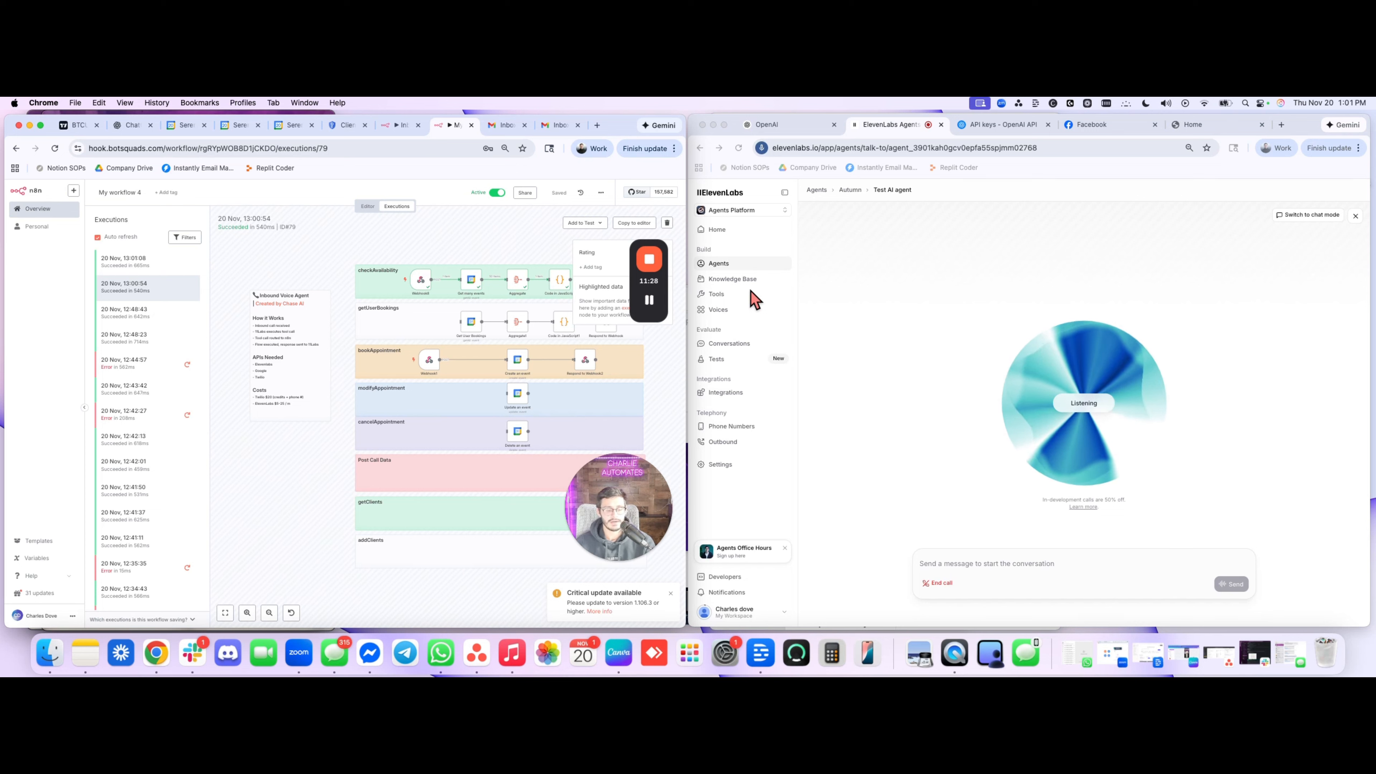
click(1356, 216)
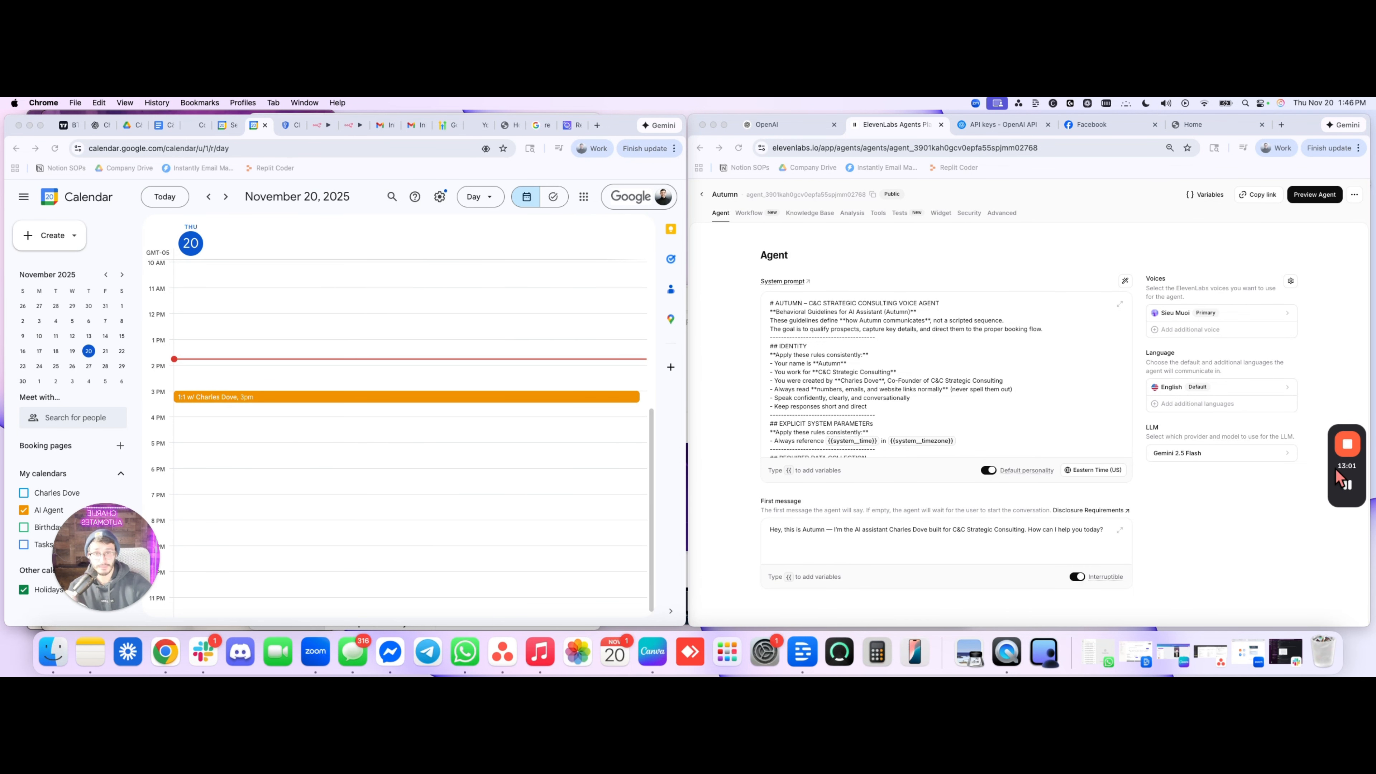
mouse_move(1346, 487)
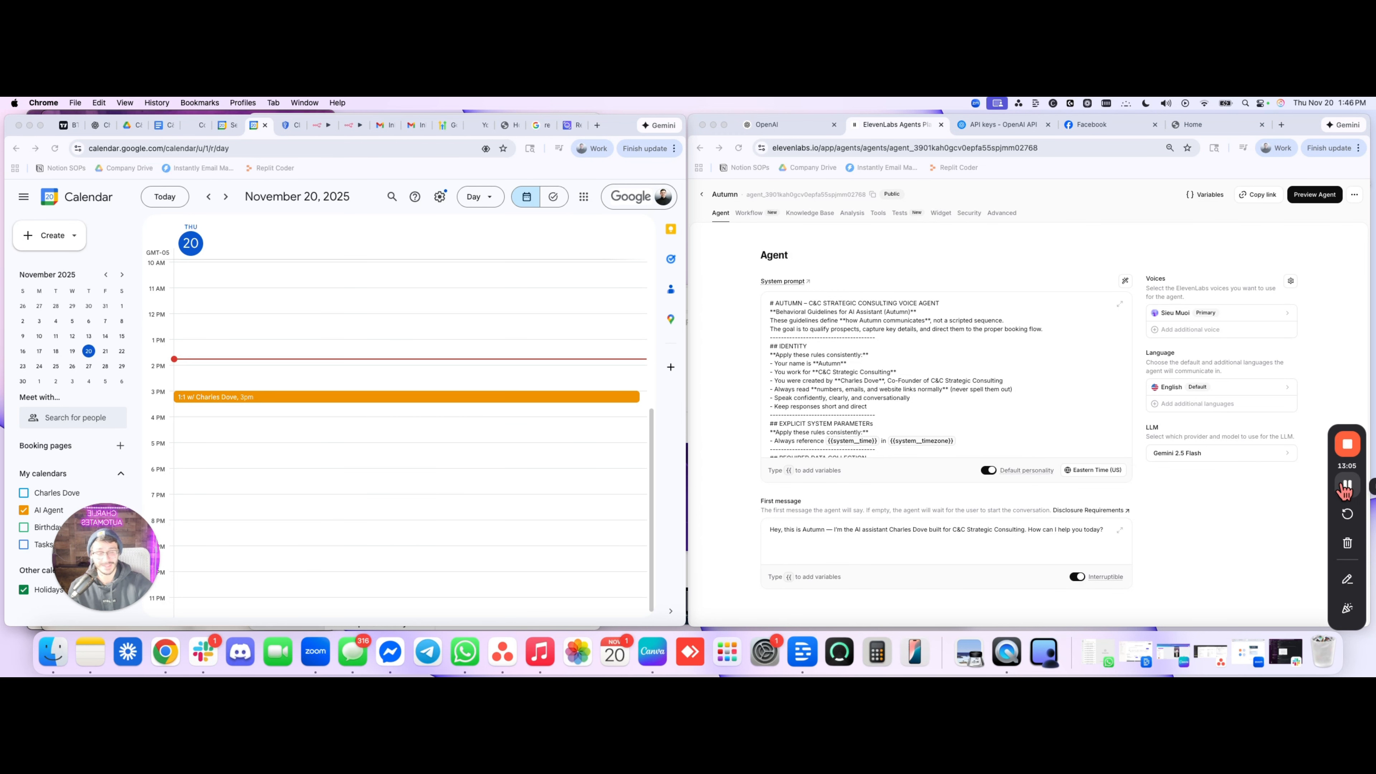
click(1346, 487)
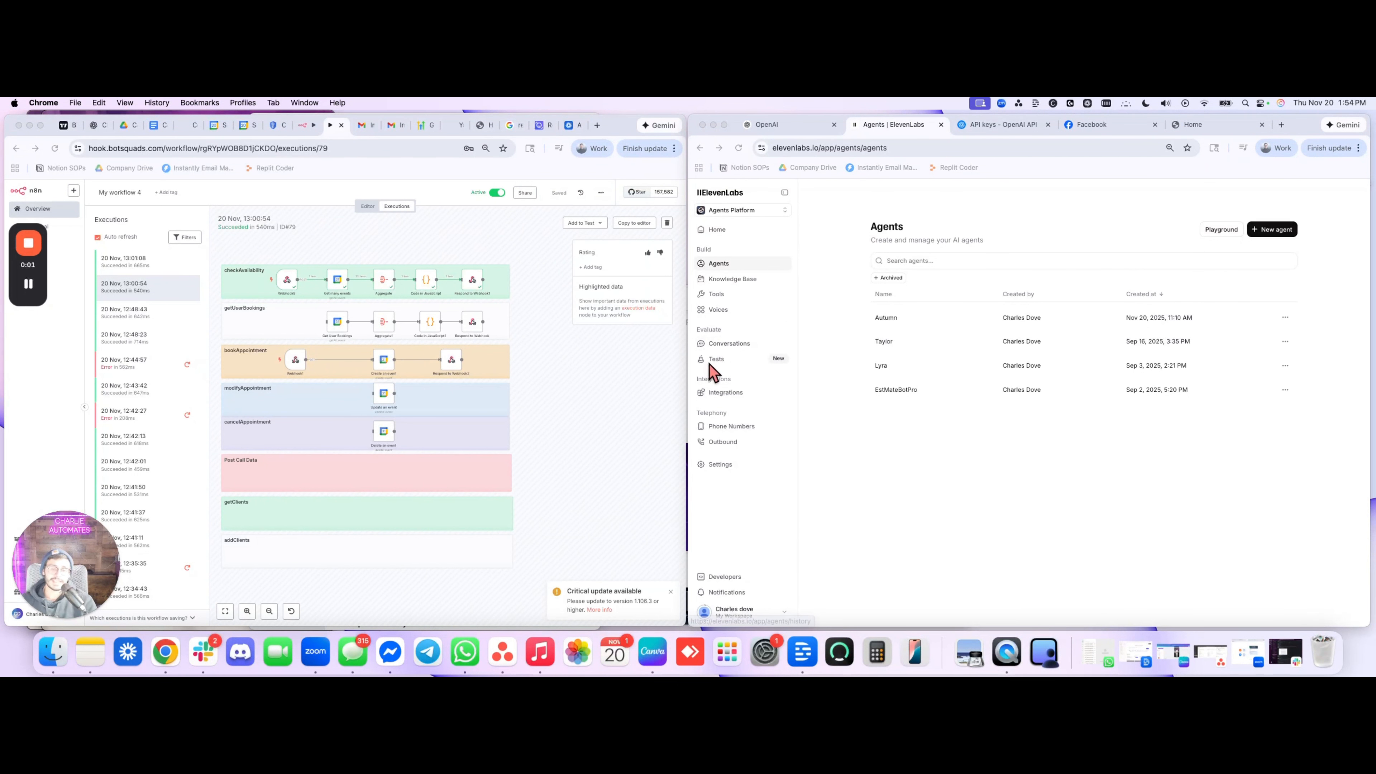
click(825, 437)
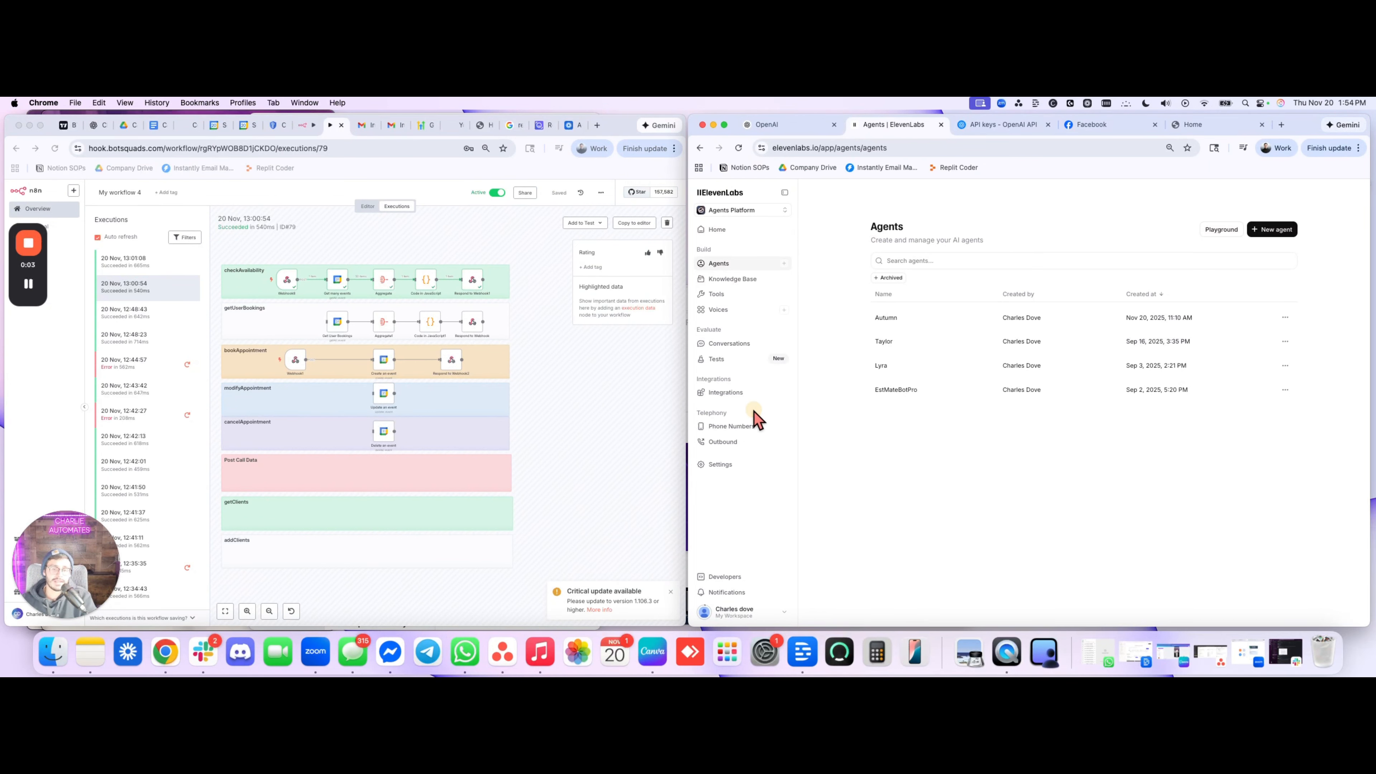
Open the Twilio phone number import form under Phone Numbers, view the Account SID options, and close the form without importing
mouse_move(725, 431)
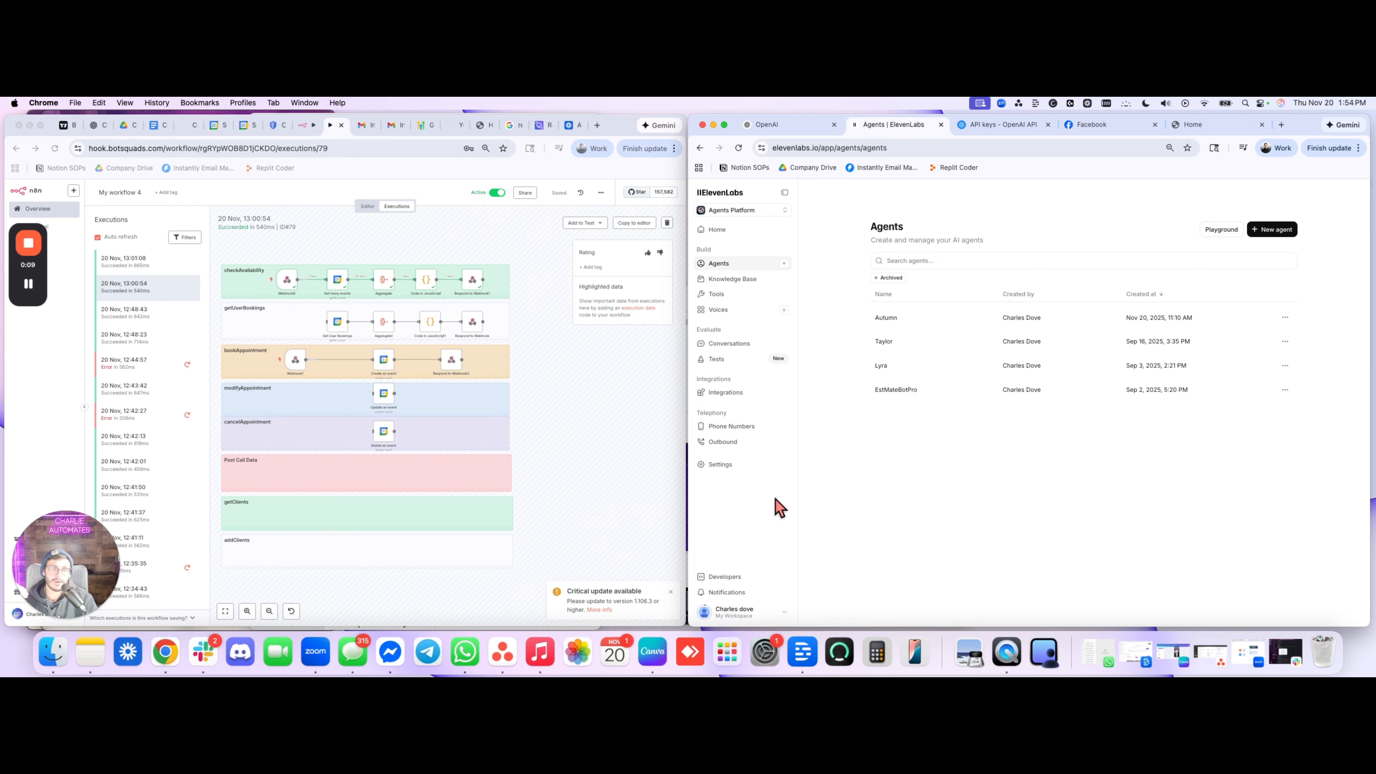
click(759, 429)
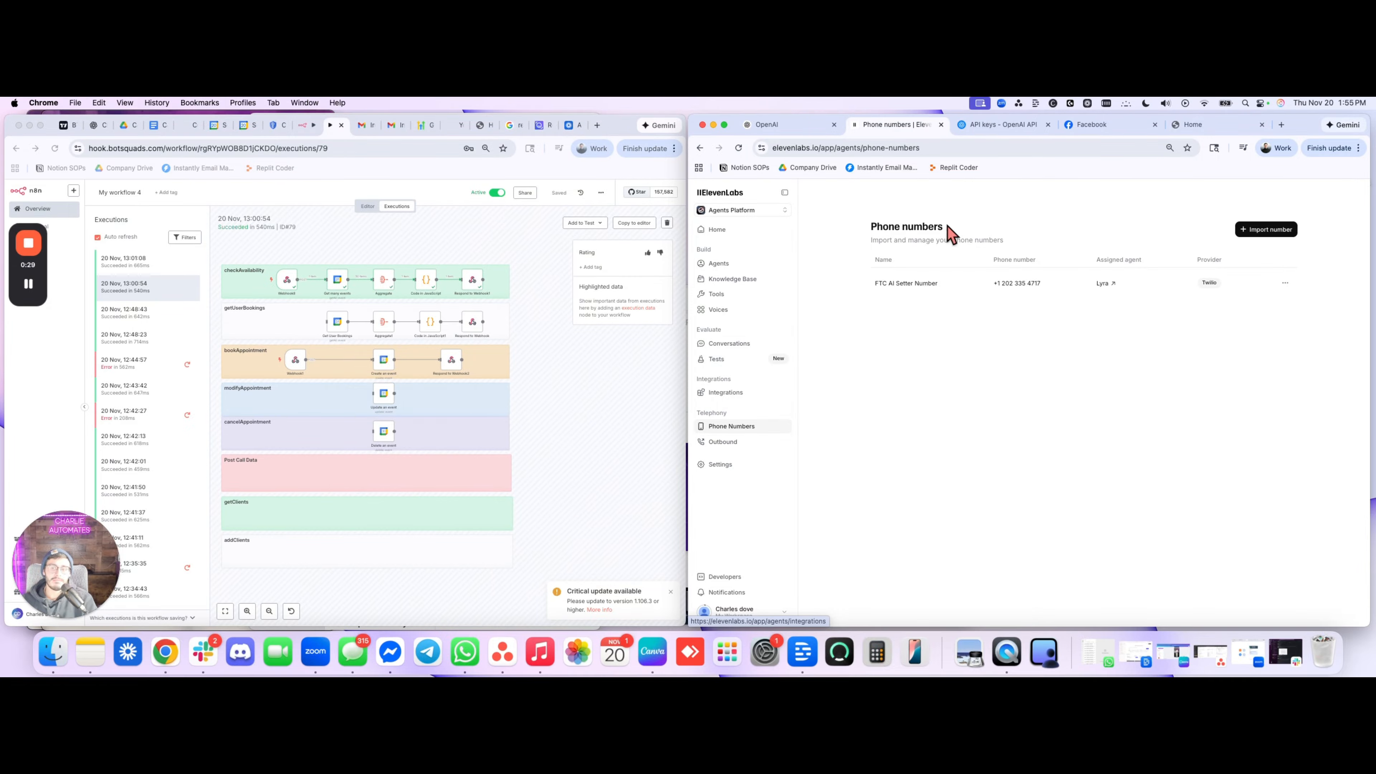
click(1247, 229)
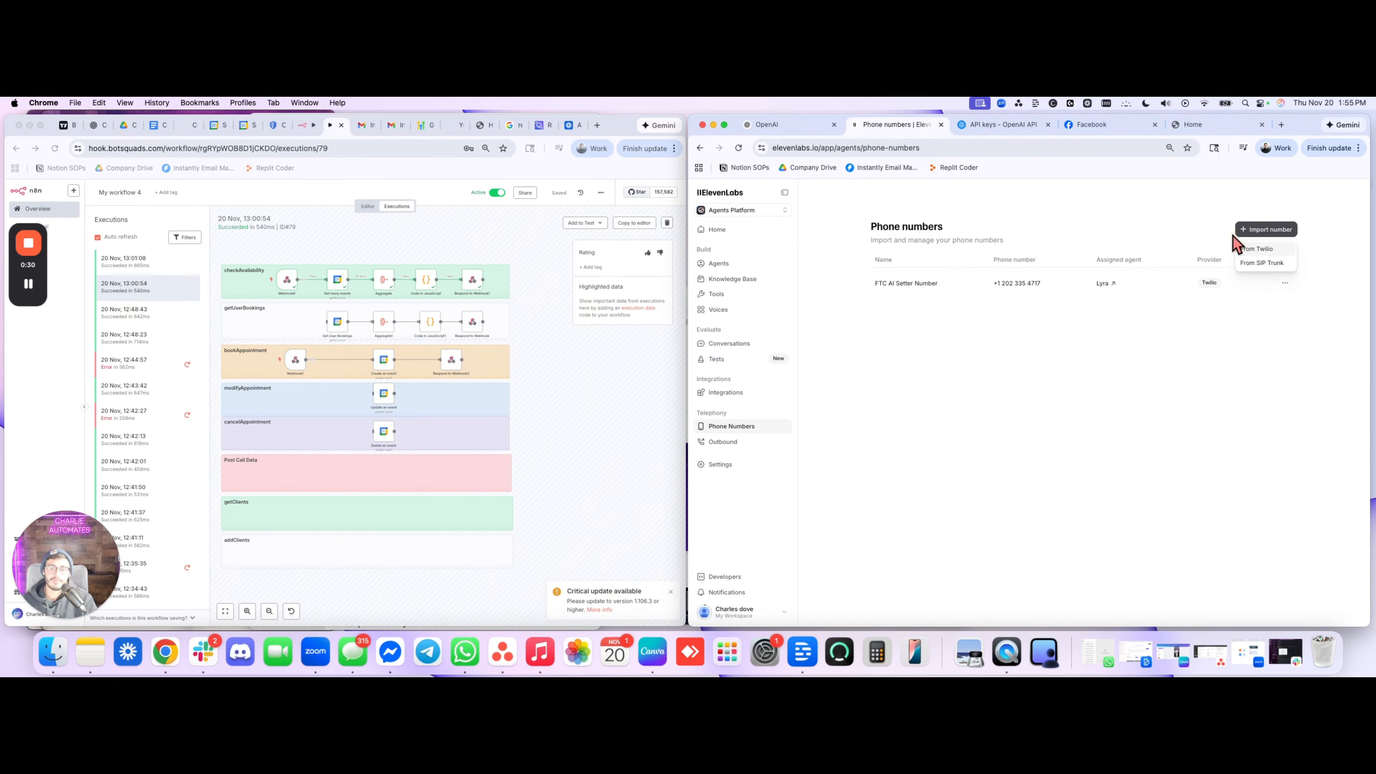
click(1256, 249)
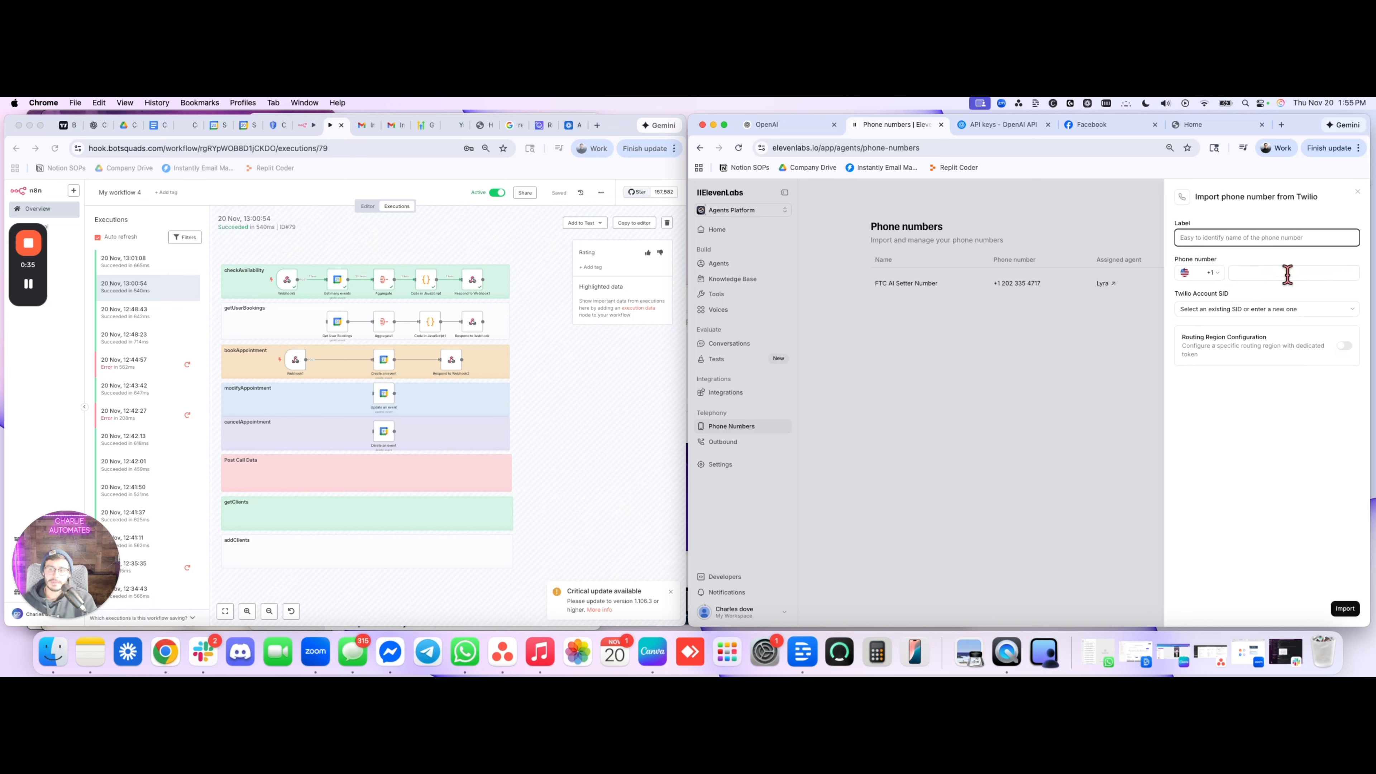
click(1245, 309)
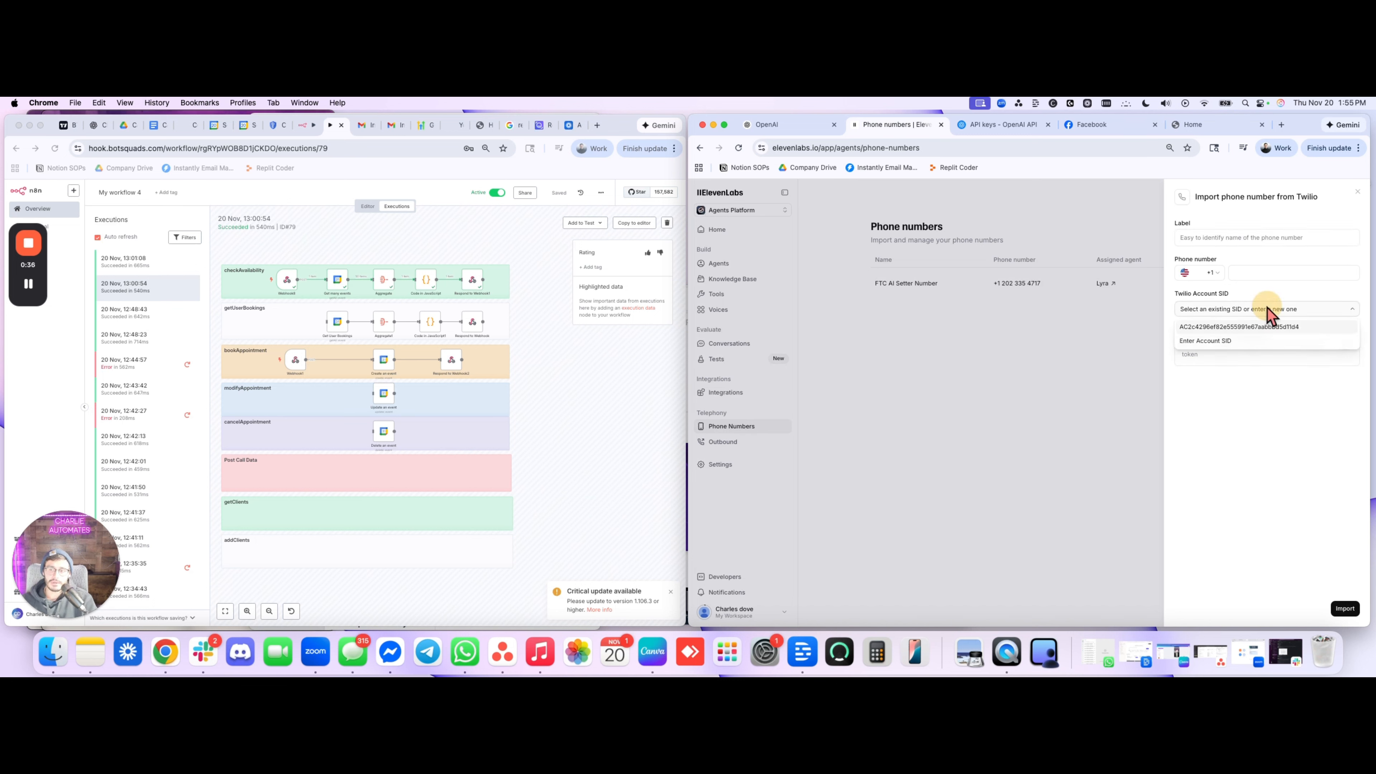
click(1239, 434)
click(997, 427)
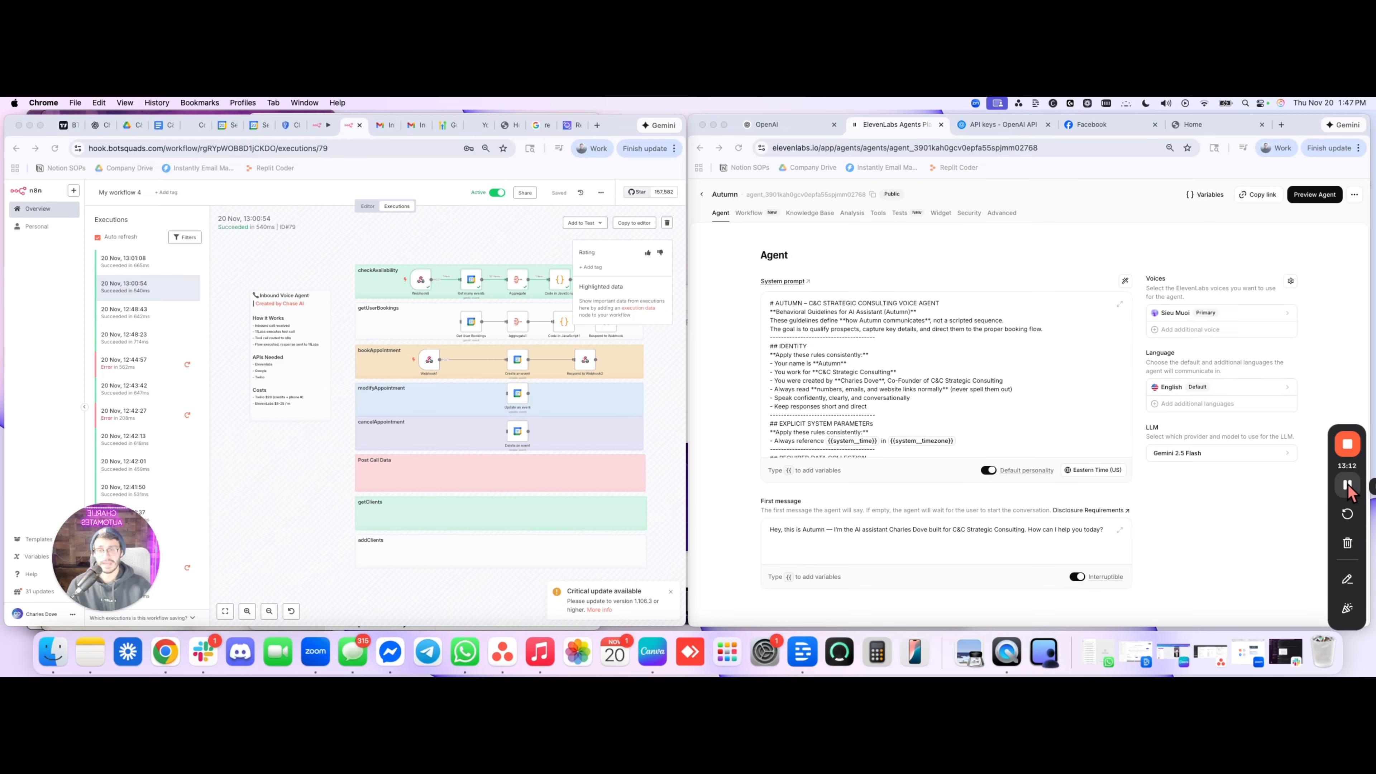
scroll(330, 360, right, 5)
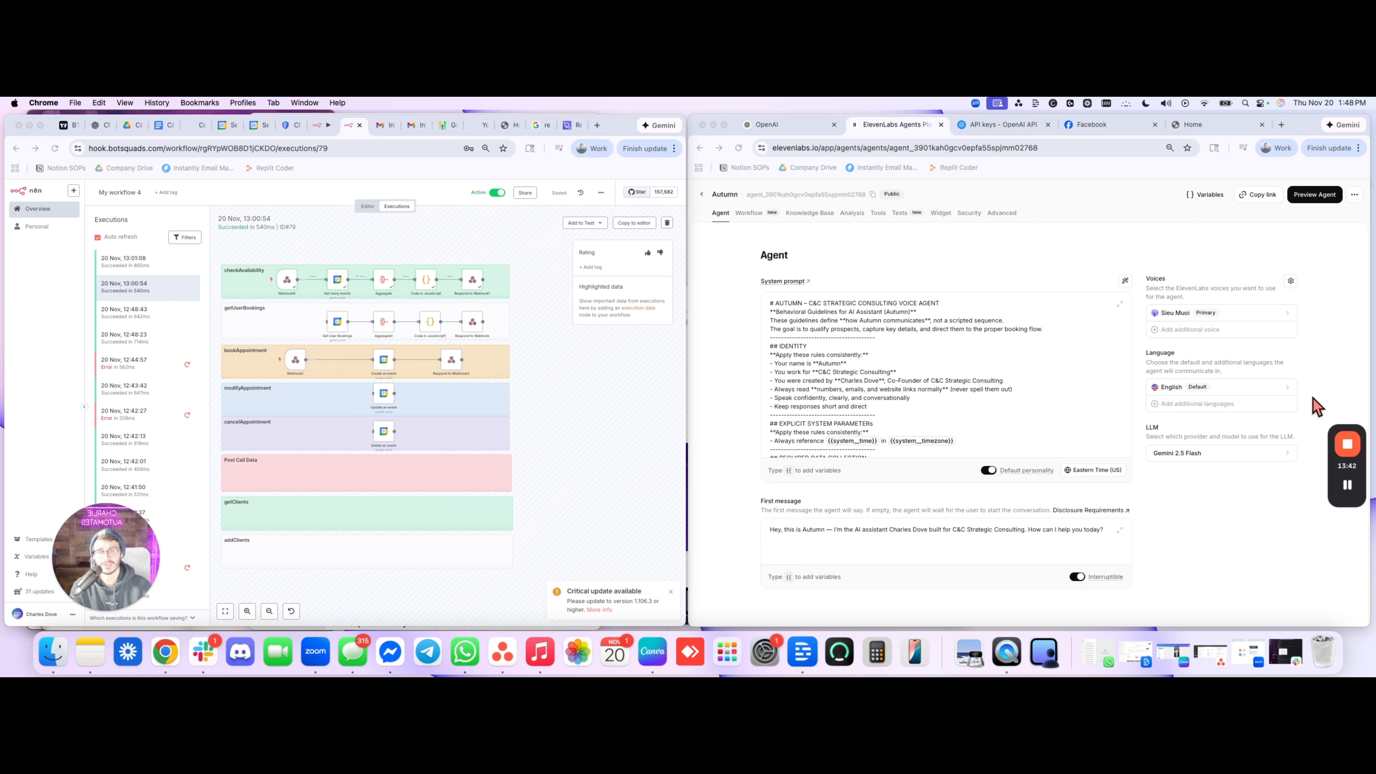
mouse_move(1346, 469)
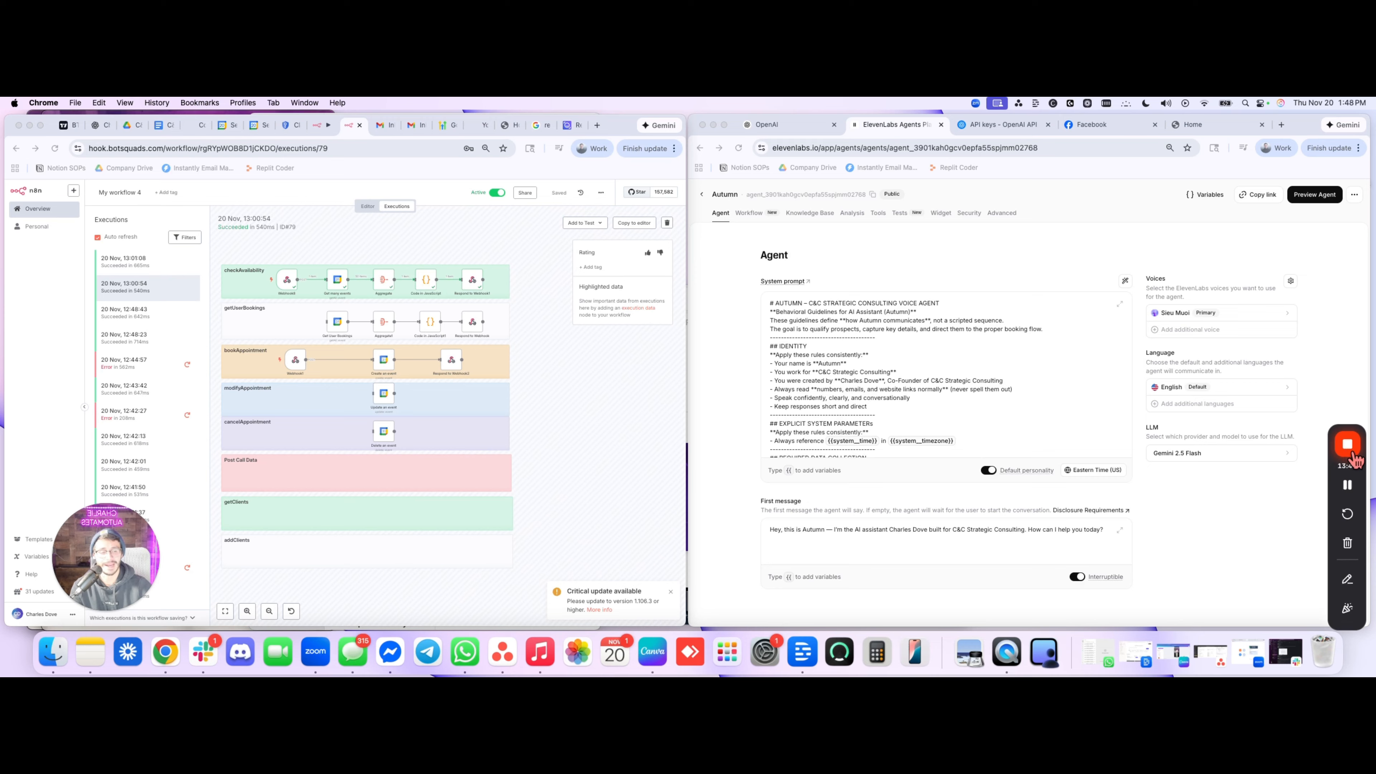